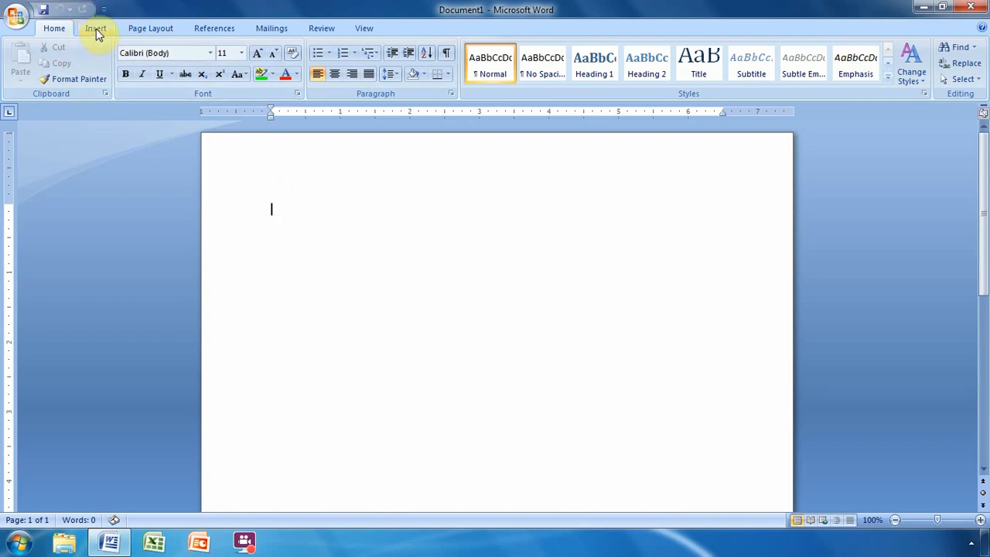
# - Insert a table with two columns and three rows at the start of the blank document
pyautogui.click(96, 29)
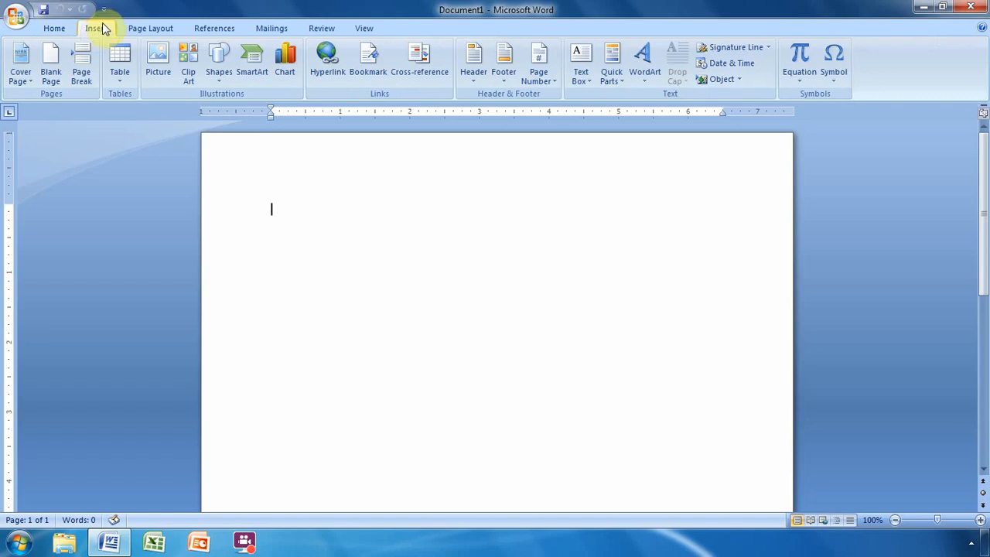
pyautogui.click(124, 79)
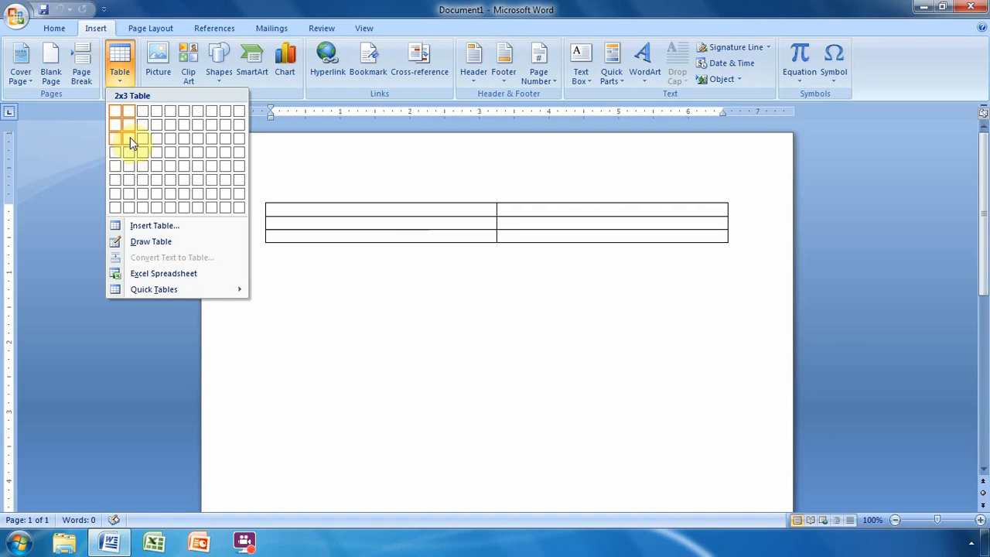
pyautogui.click(130, 137)
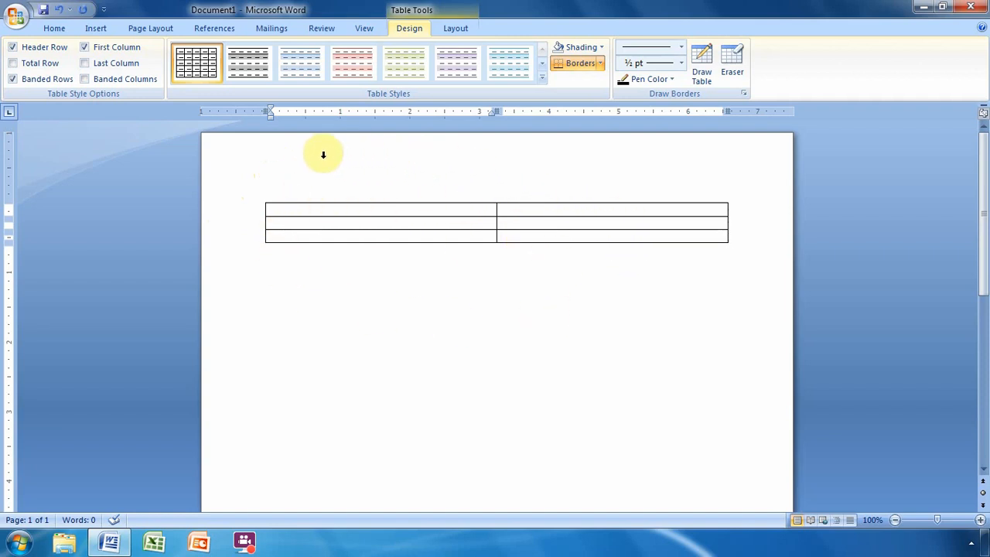
# - Add an empty paragraph below the two-column table
pyautogui.click(96, 29)
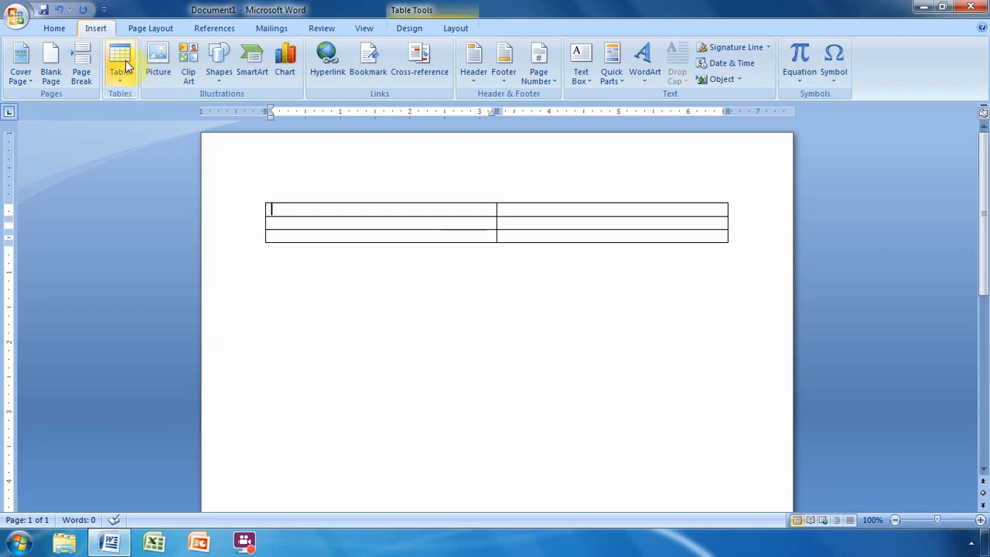
pyautogui.click(129, 83)
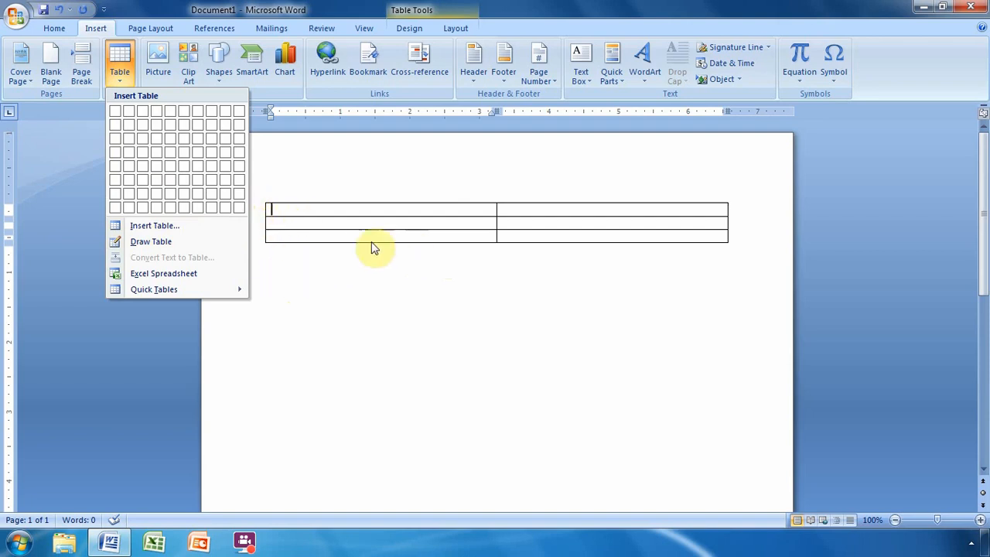
pyautogui.click(288, 268)
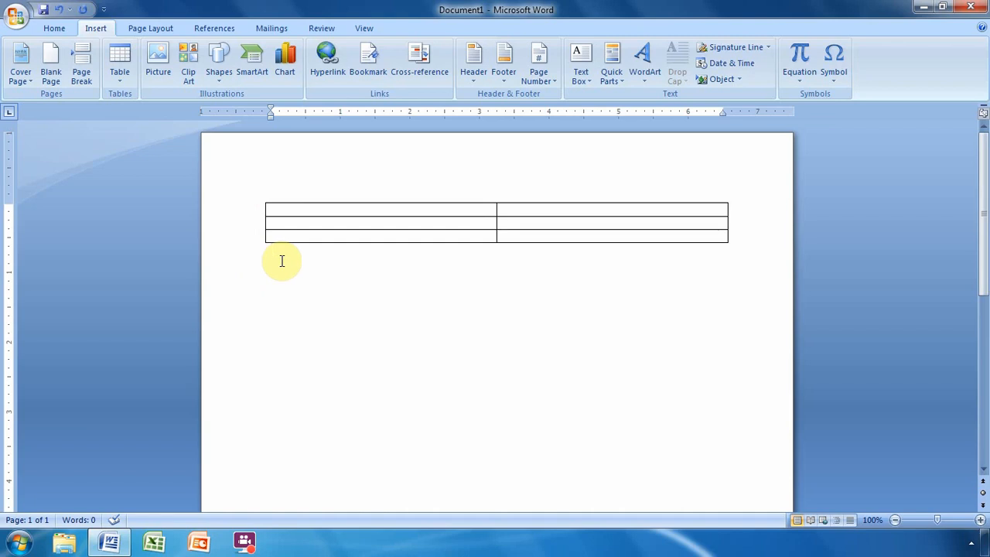
pyautogui.press('Return')
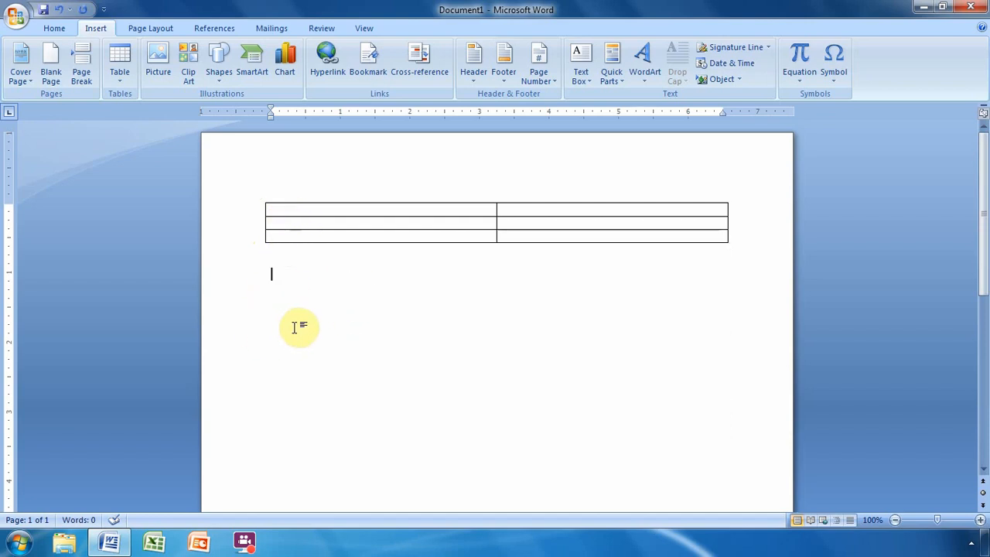
# - Insert a second table with 4 columns and 4 rows below the first, keeping the automatic fixed column width
pyautogui.click(113, 86)
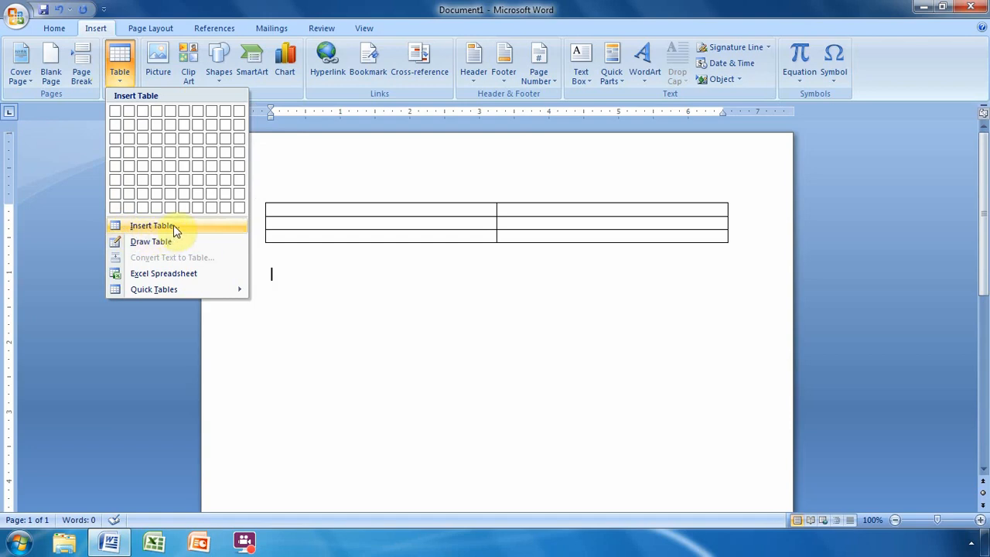
pyautogui.click(153, 226)
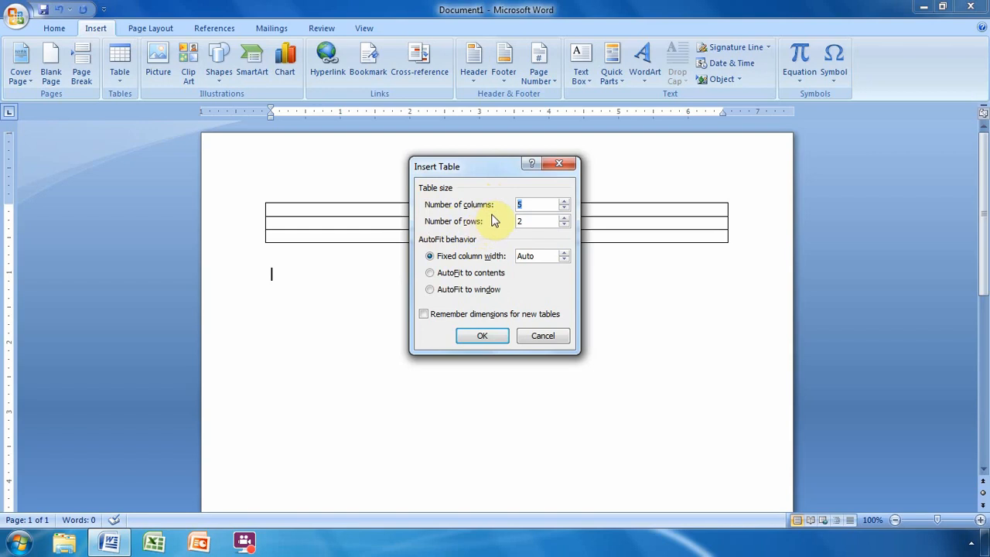
pyautogui.click(564, 211)
pyautogui.click(564, 218)
pyautogui.click(564, 217)
pyautogui.click(517, 221)
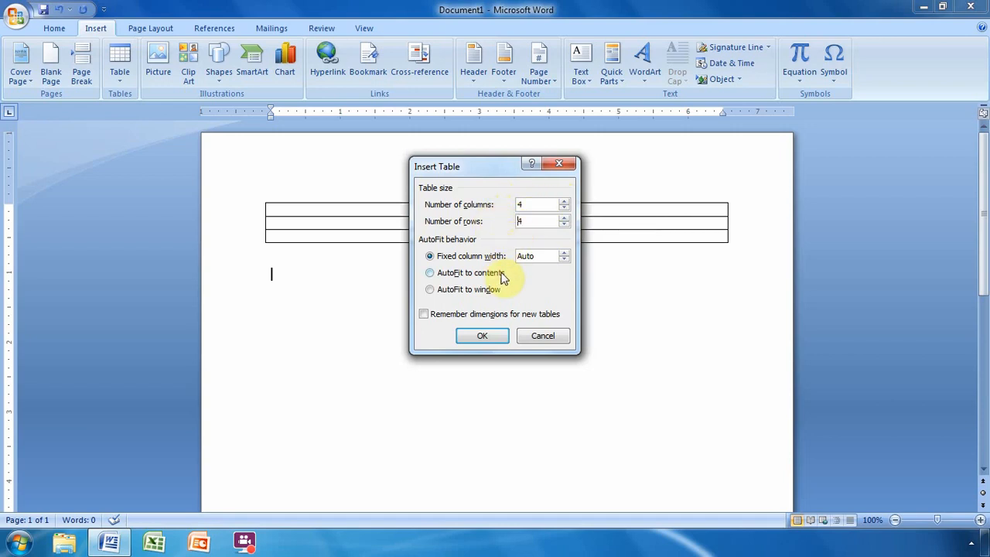
pyautogui.click(482, 338)
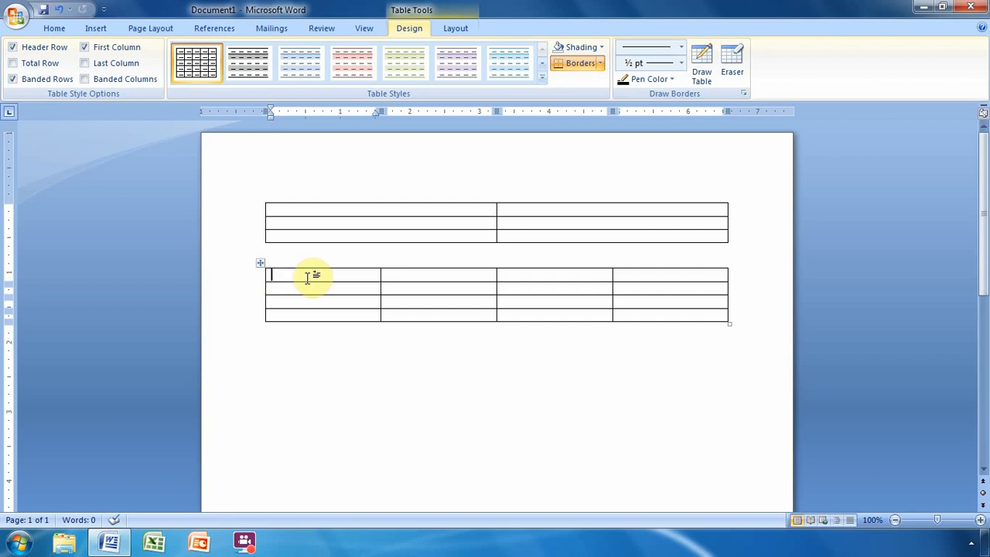
# - Fill the first three header cells of the second table with Name, Age and Classes
pyautogui.write('name')
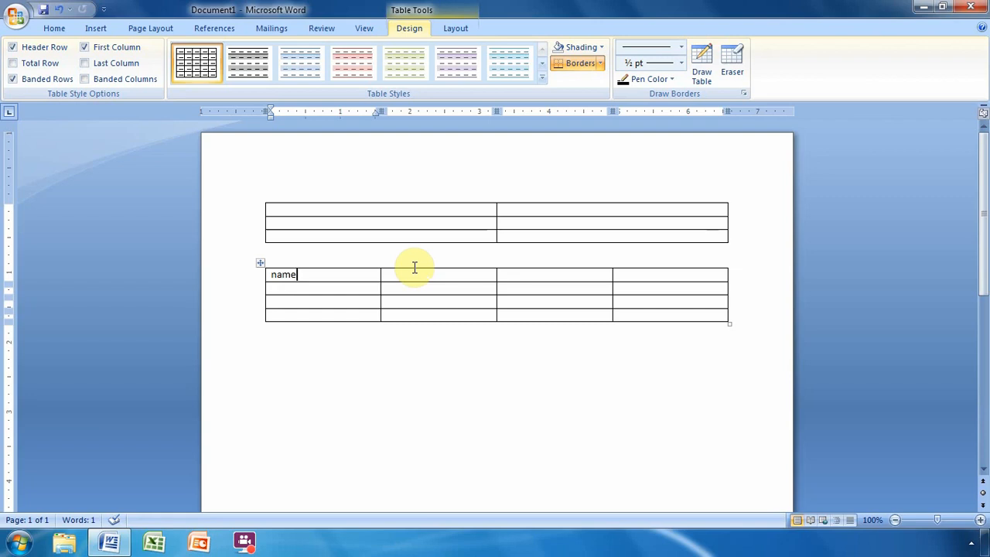
pyautogui.press('Tab')
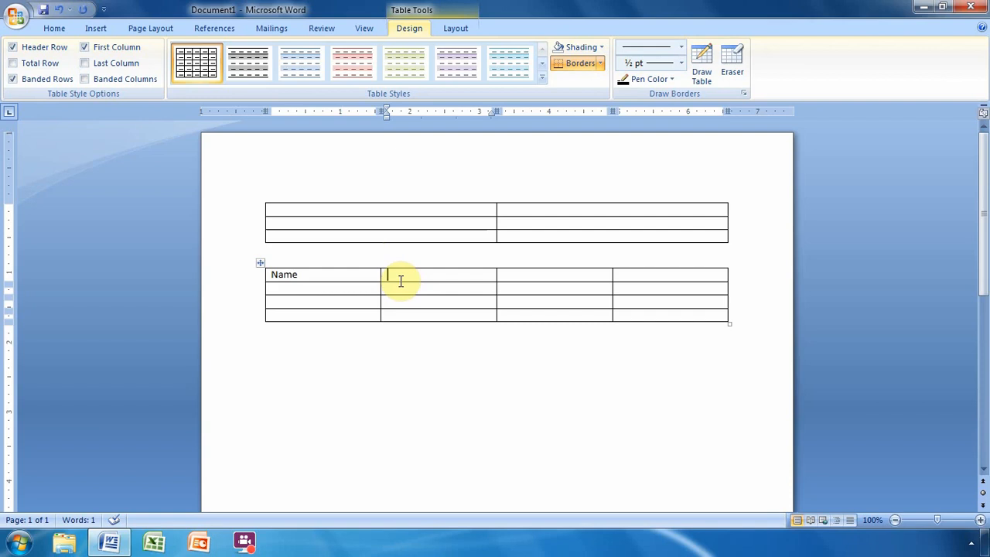
pyautogui.write('age')
pyautogui.press('Tab')
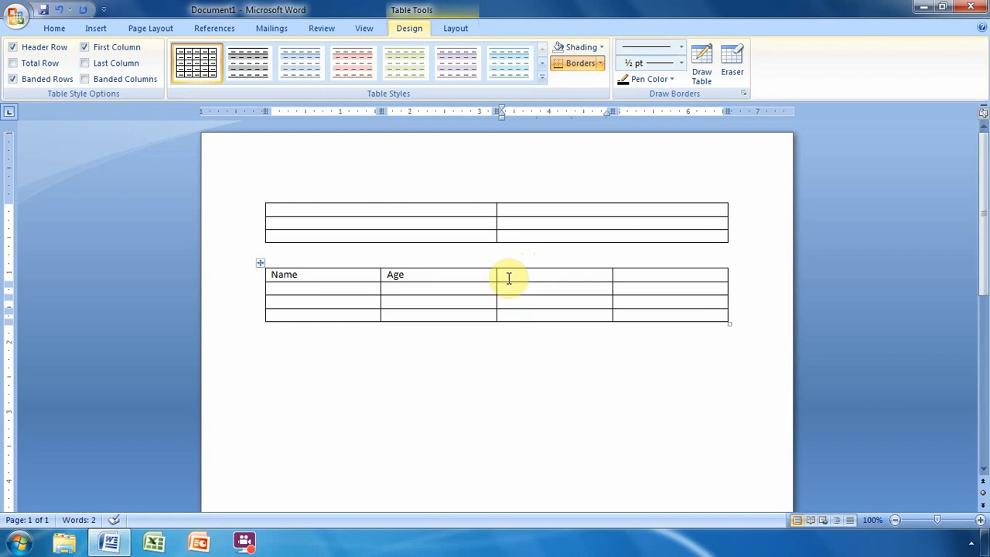
pyautogui.write('class')
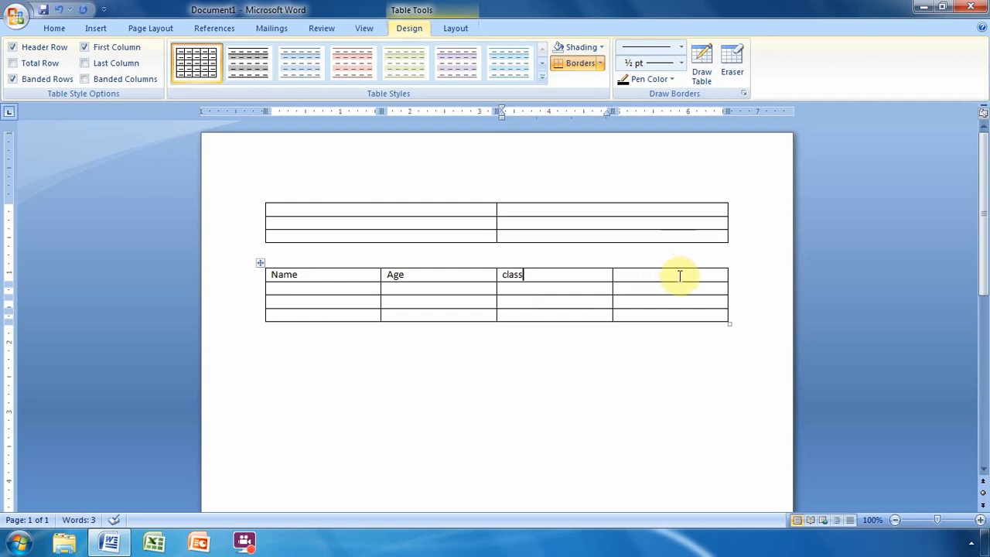
pyautogui.press('Tab')
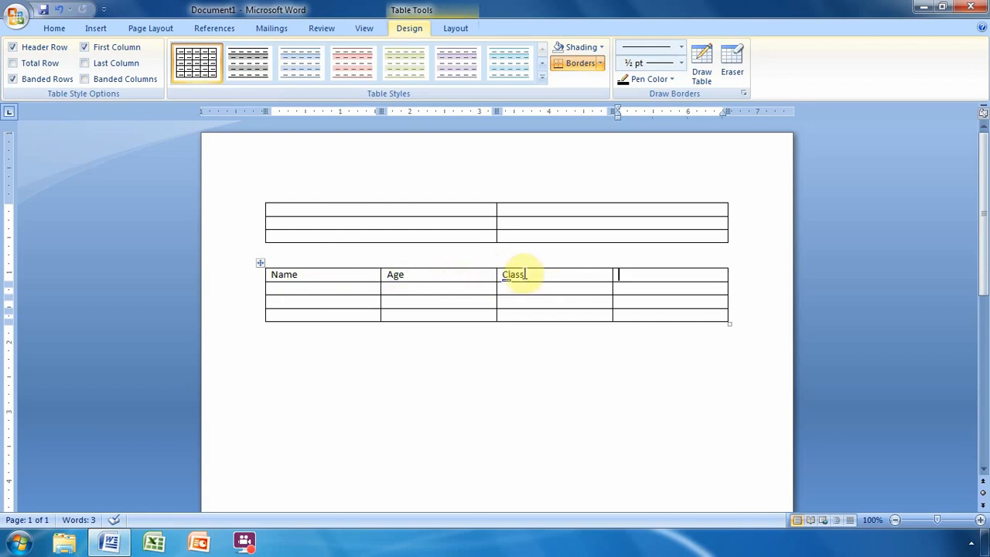
pyautogui.click(534, 275)
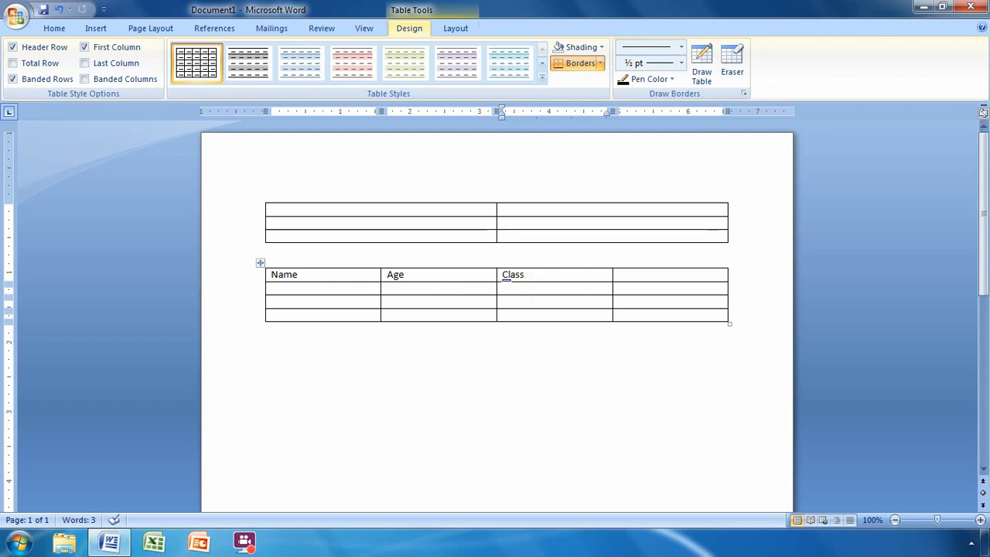
pyautogui.write('es')
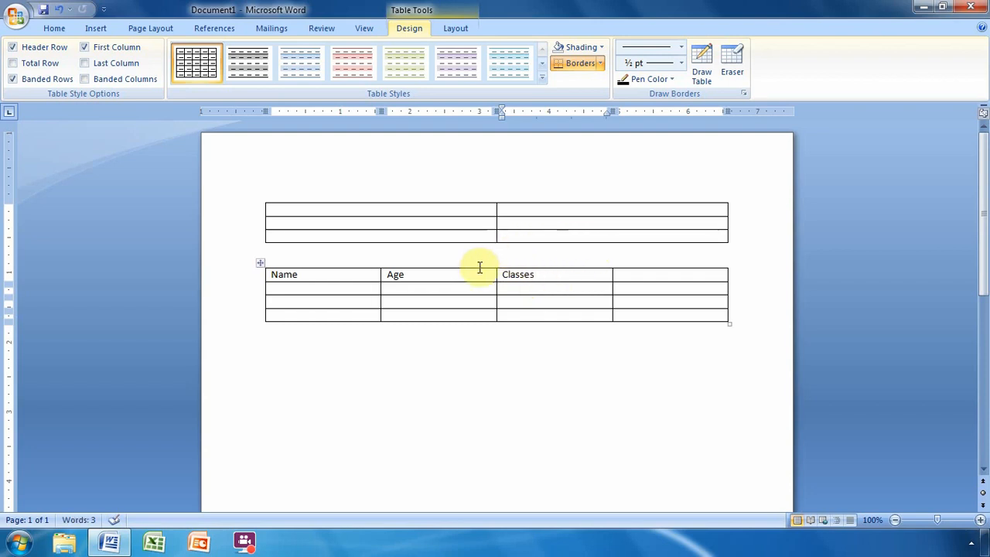
# - Fill the second table's first row under the headers with a person's first name, age 12 and class S1
pyautogui.click(281, 287)
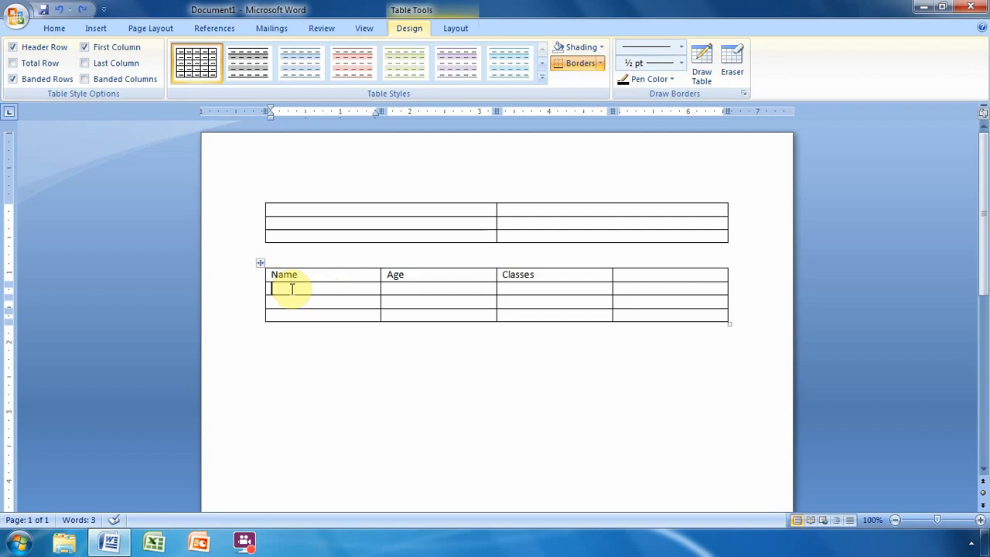
pyautogui.write('john')
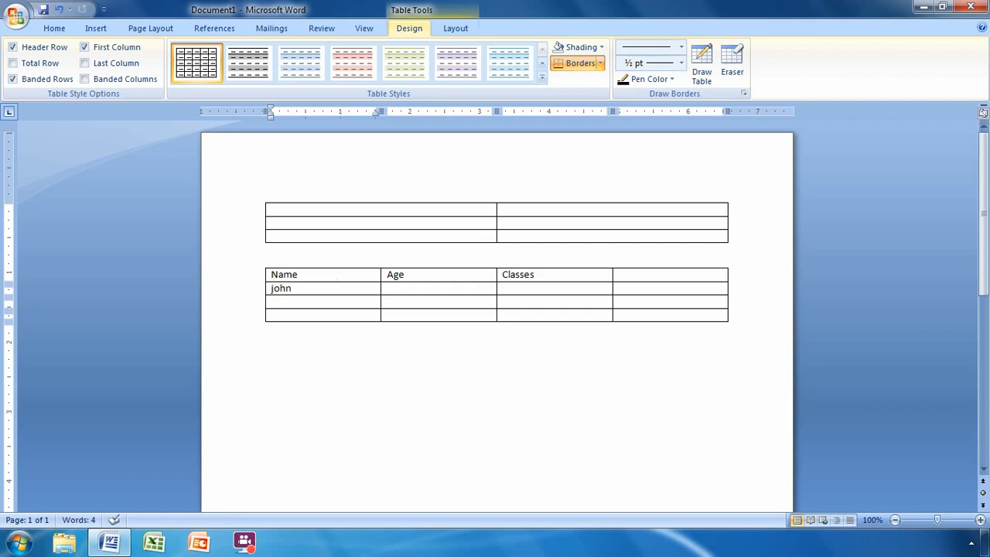
pyautogui.press('Tab')
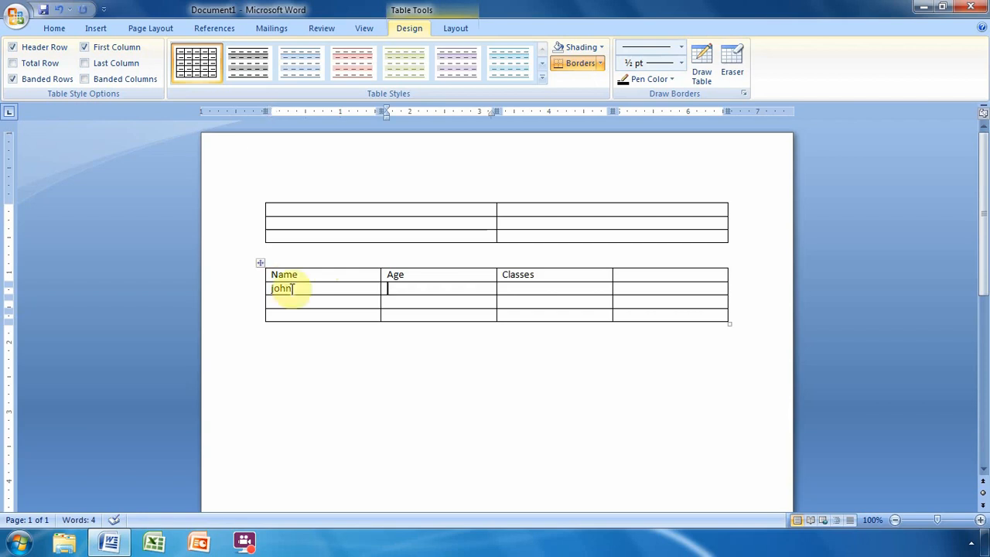
pyautogui.write('12')
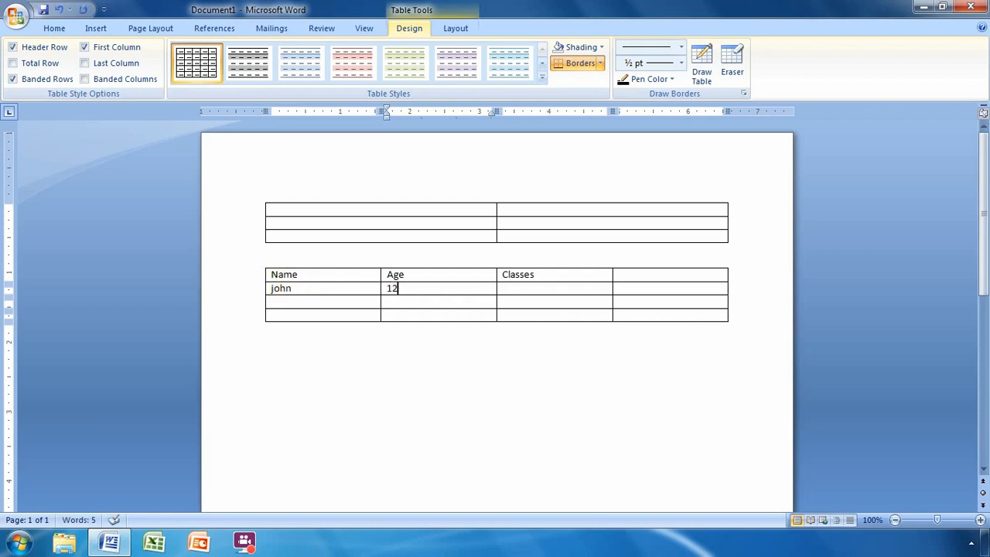
pyautogui.press('Tab')
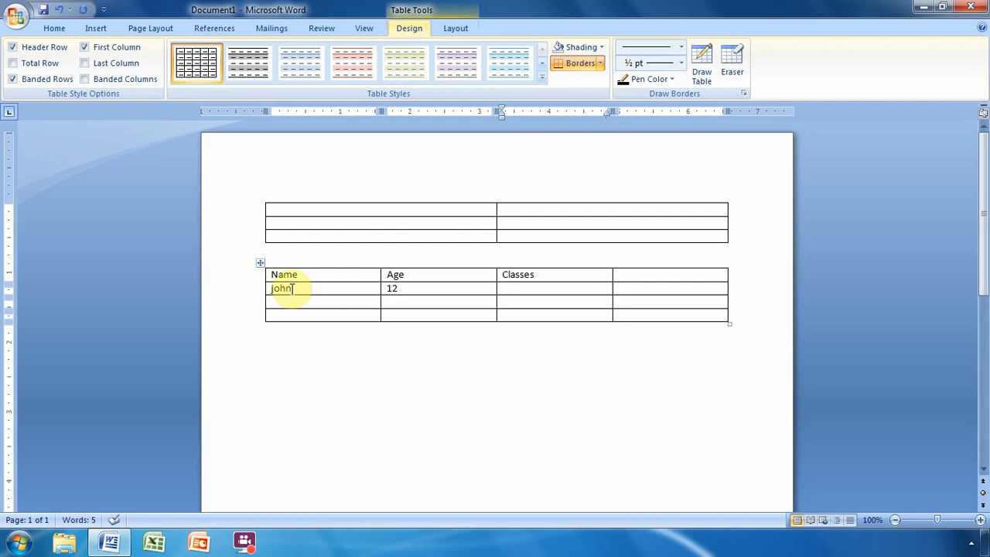
pyautogui.write('S1')
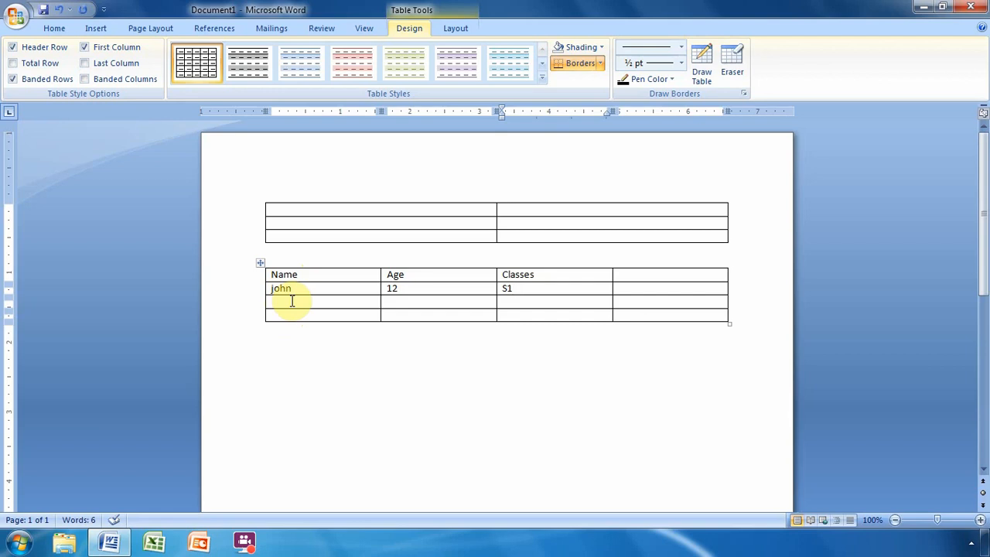
# - Fill the next row of the second table with another person's first name, age 14 and class S2
pyautogui.click(292, 301)
pyautogui.write('ruth')
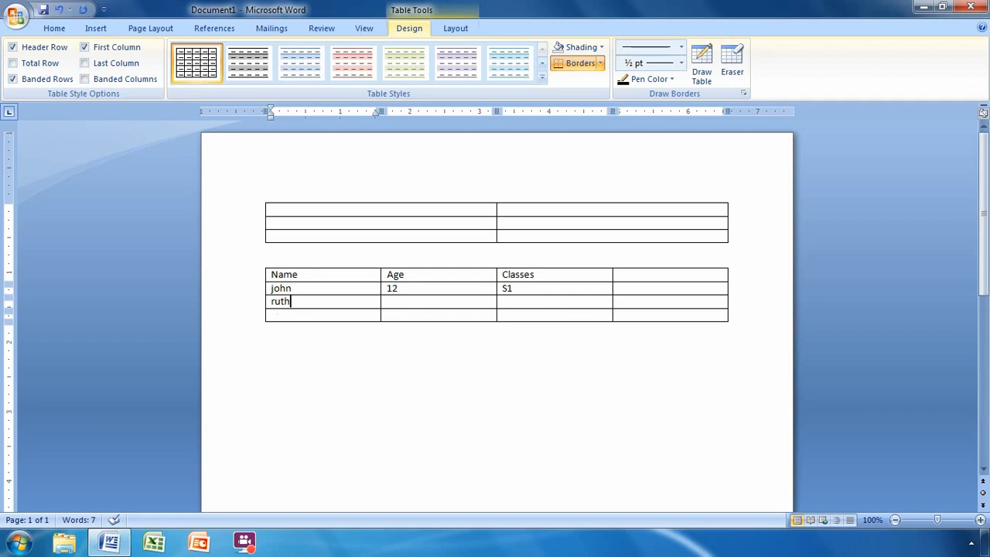
pyautogui.click(292, 301)
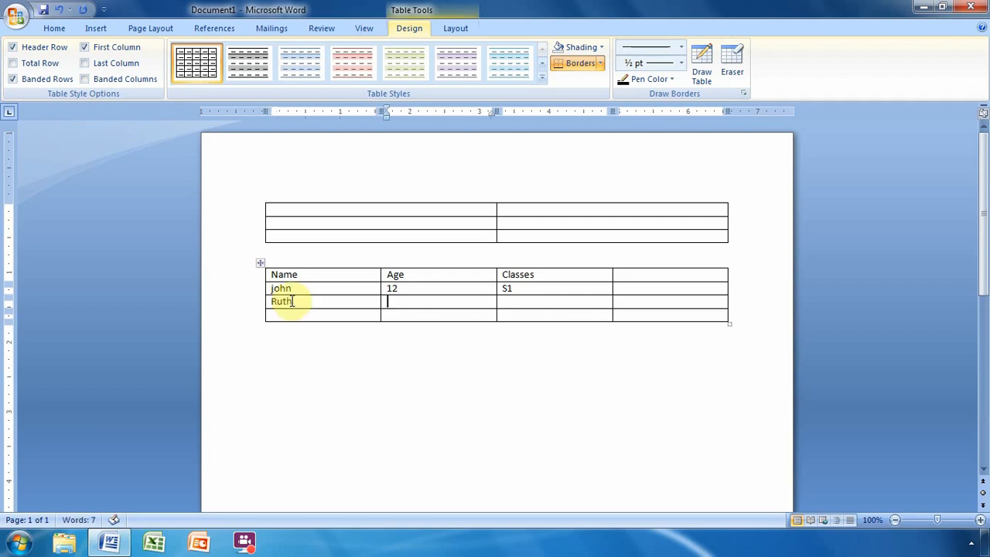
pyautogui.write('1')
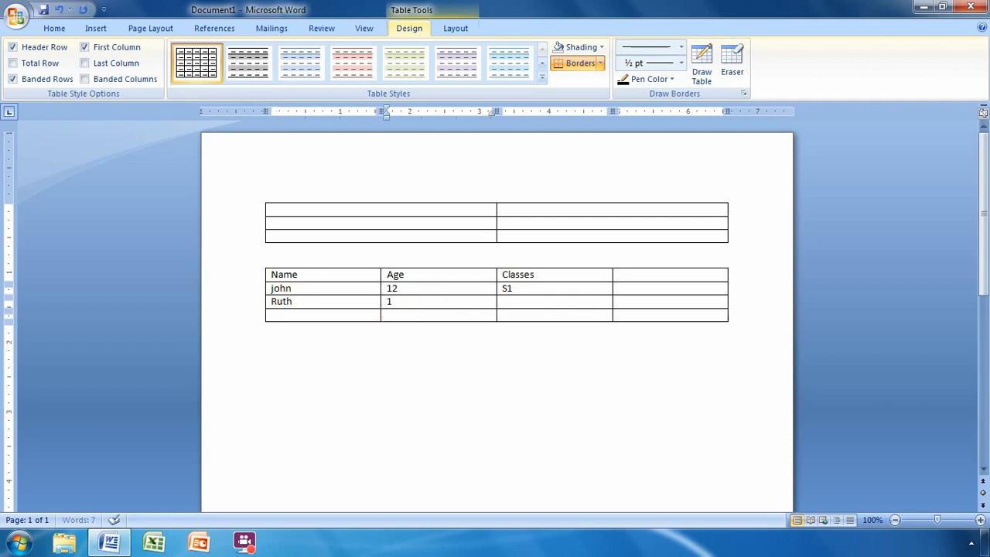
pyautogui.write('4')
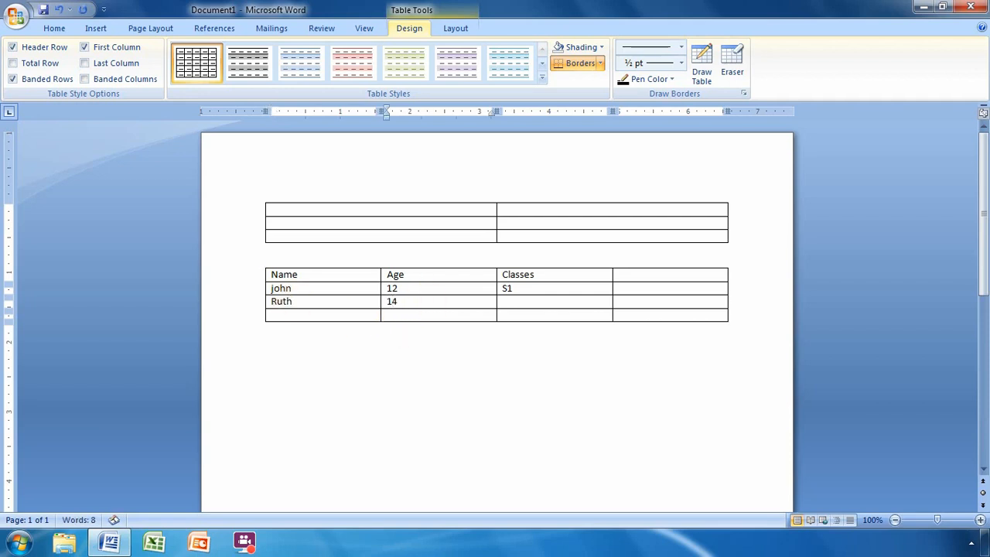
pyautogui.click(523, 301)
pyautogui.write('S2')
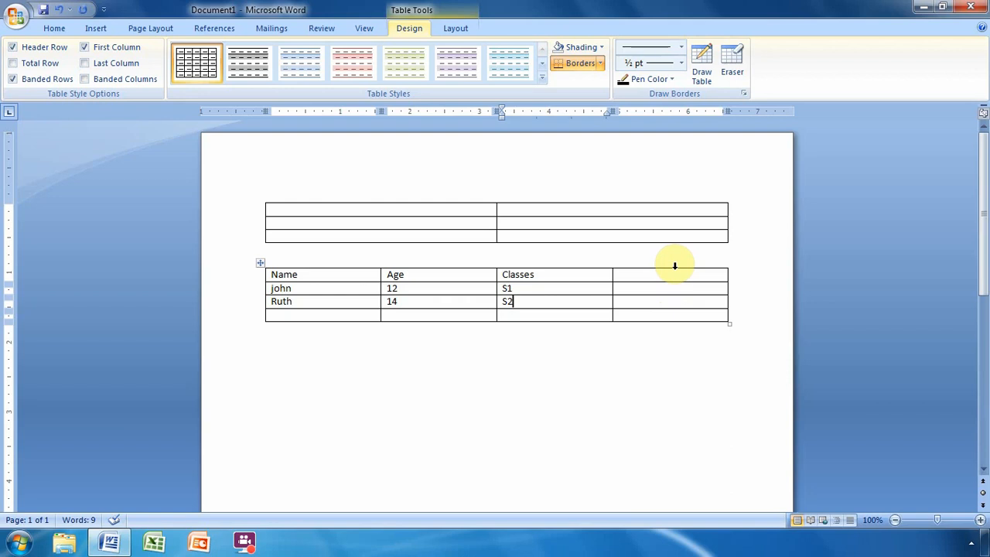
# - Delete the empty fourth column of the second table
pyautogui.click(674, 265)
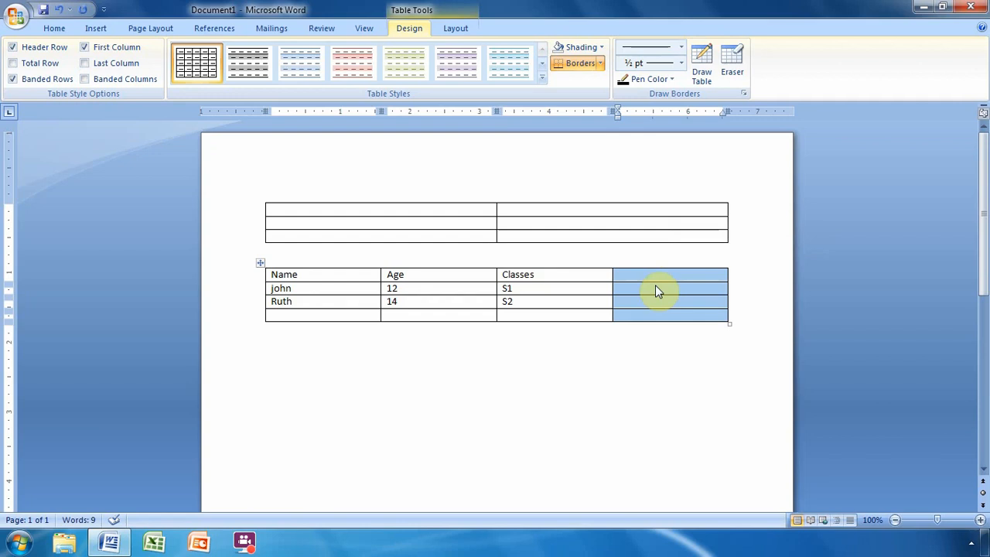
pyautogui.rightClick(655, 290)
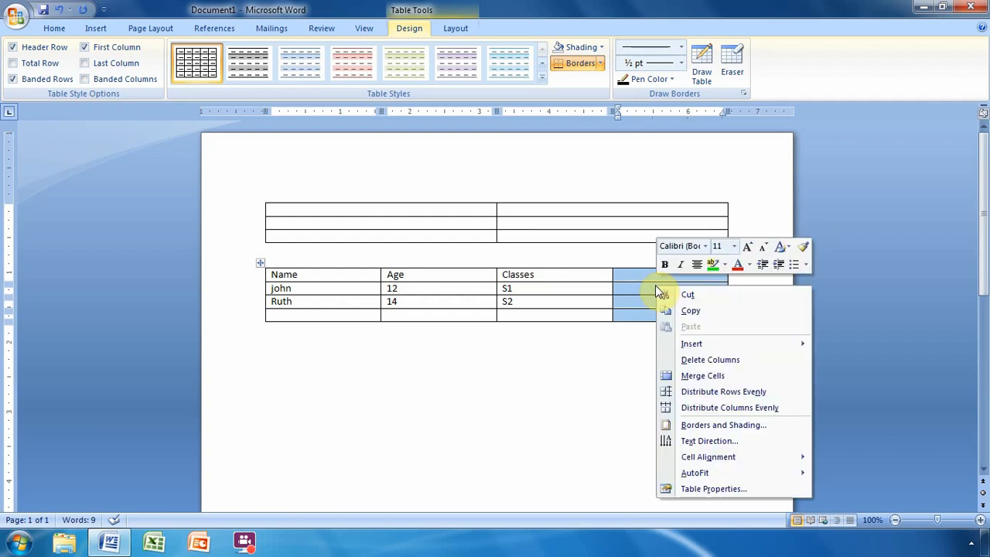
pyautogui.click(722, 366)
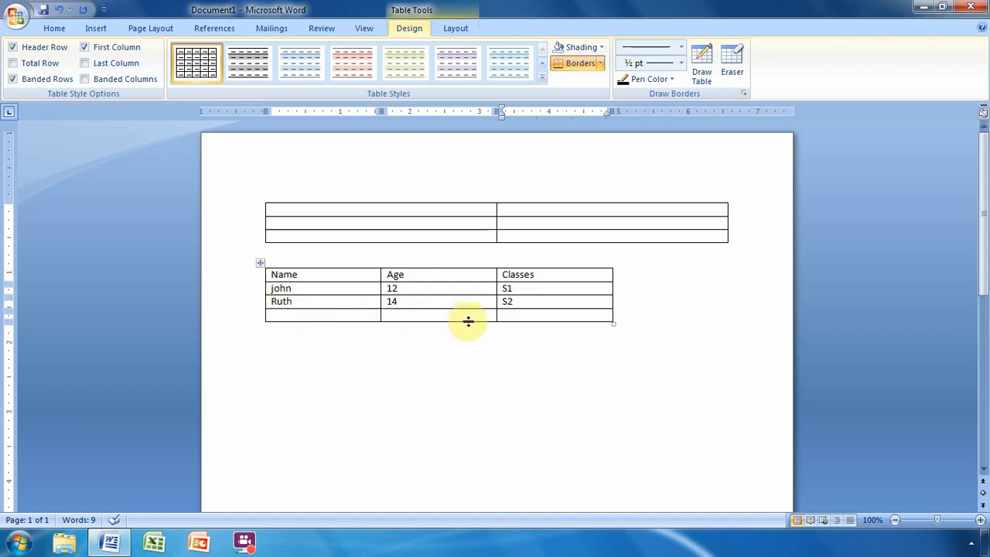
# - Delete the empty last row of the second table
pyautogui.click(243, 324)
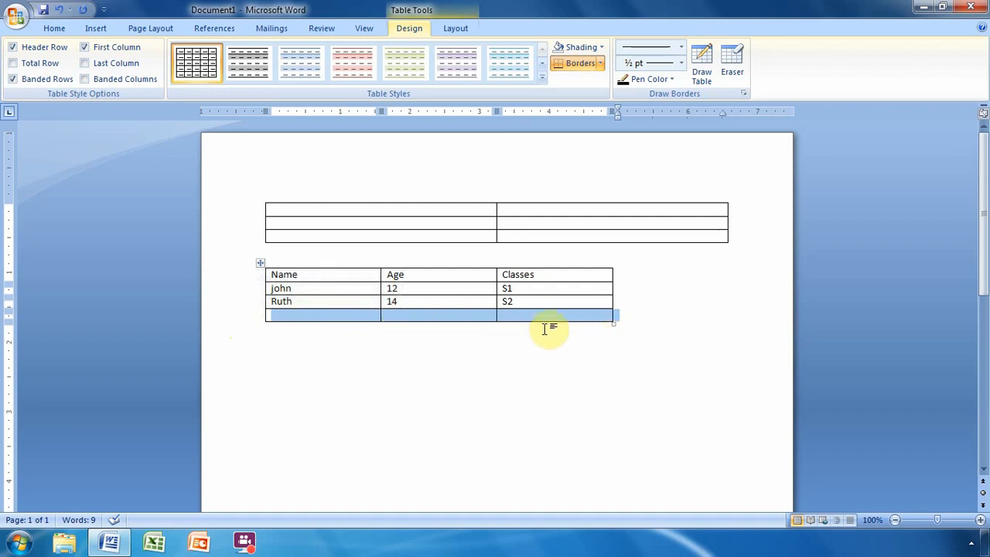
pyautogui.rightClick(450, 314)
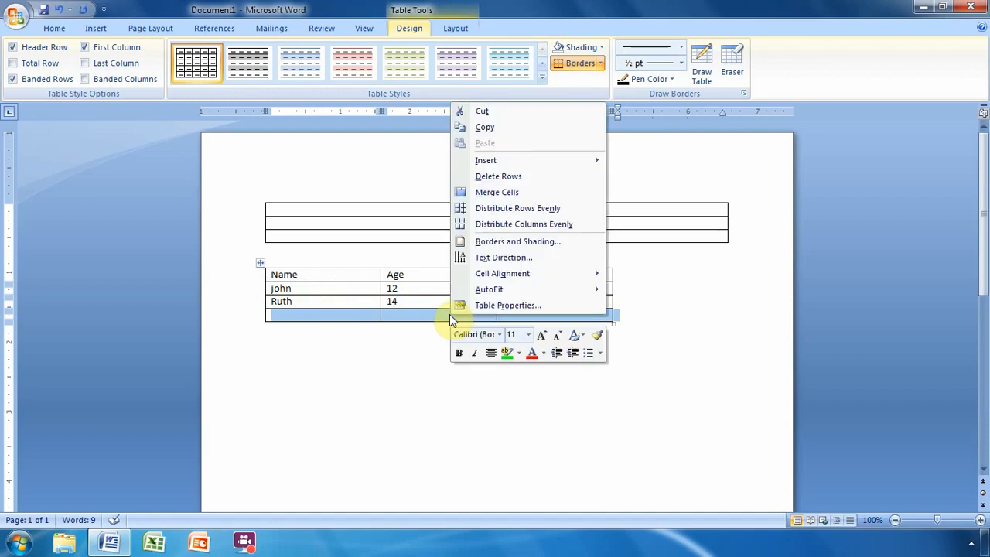
pyautogui.click(522, 175)
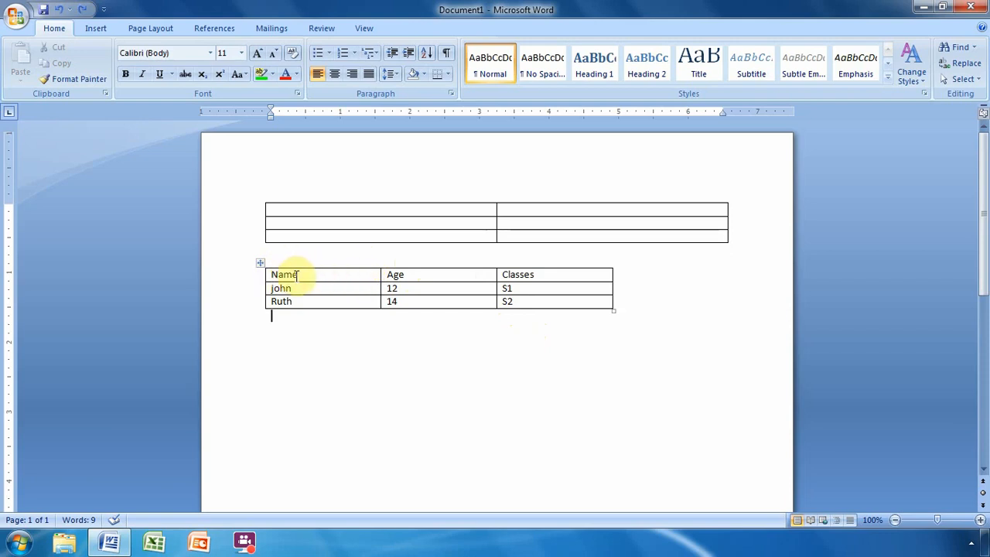
# - Insert a column before the Age column of the second table and give it the header "address"
pyautogui.click(390, 274)
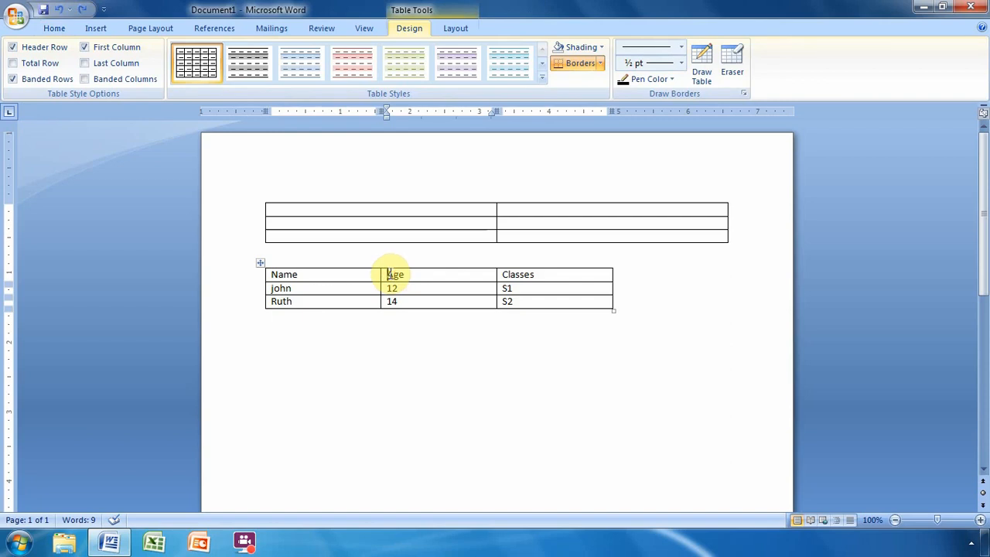
pyautogui.rightClick(390, 275)
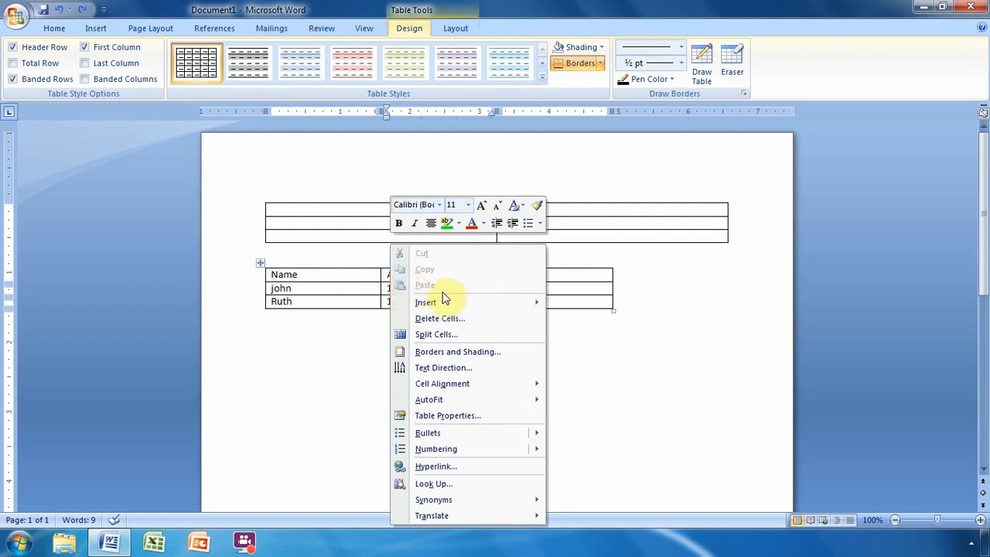
pyautogui.moveTo(452, 305)
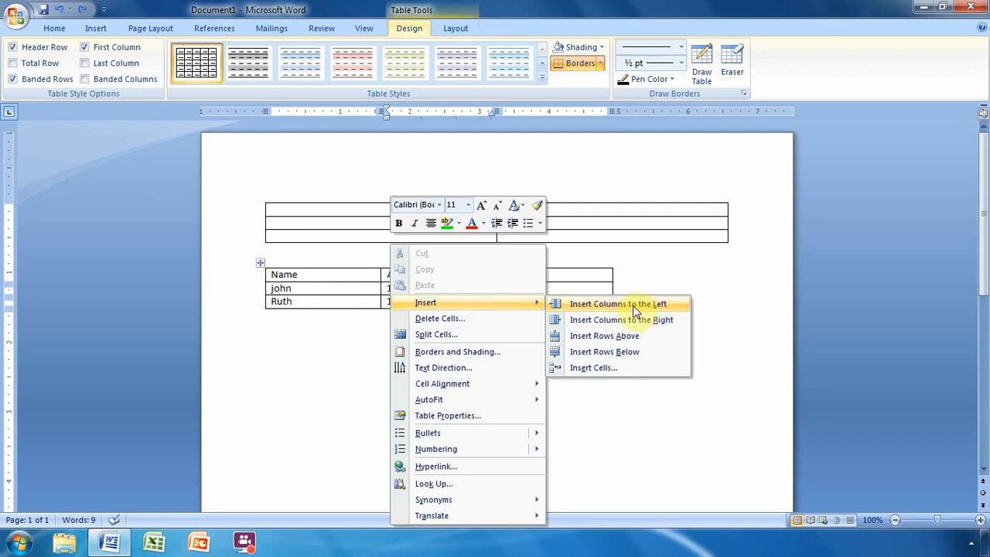
pyautogui.click(635, 304)
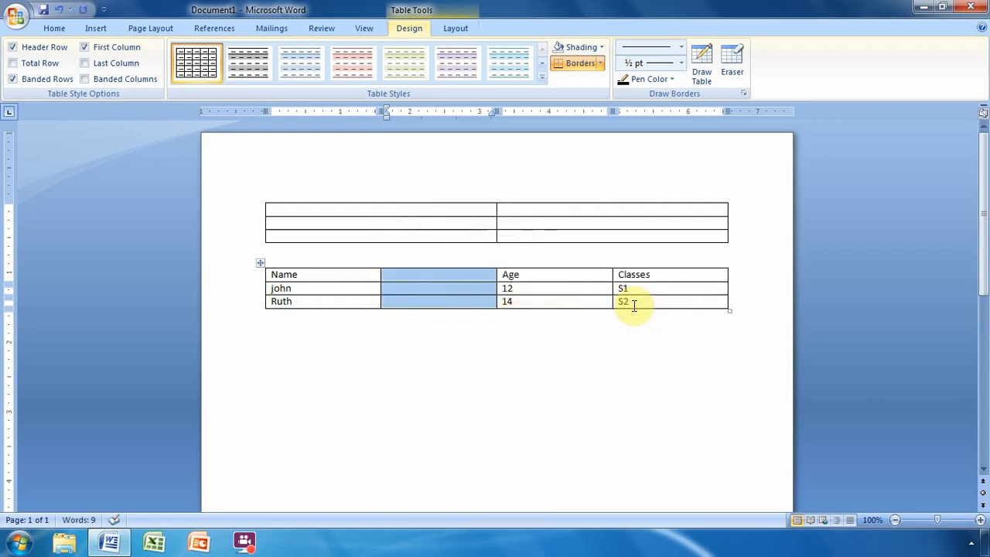
pyautogui.click(434, 277)
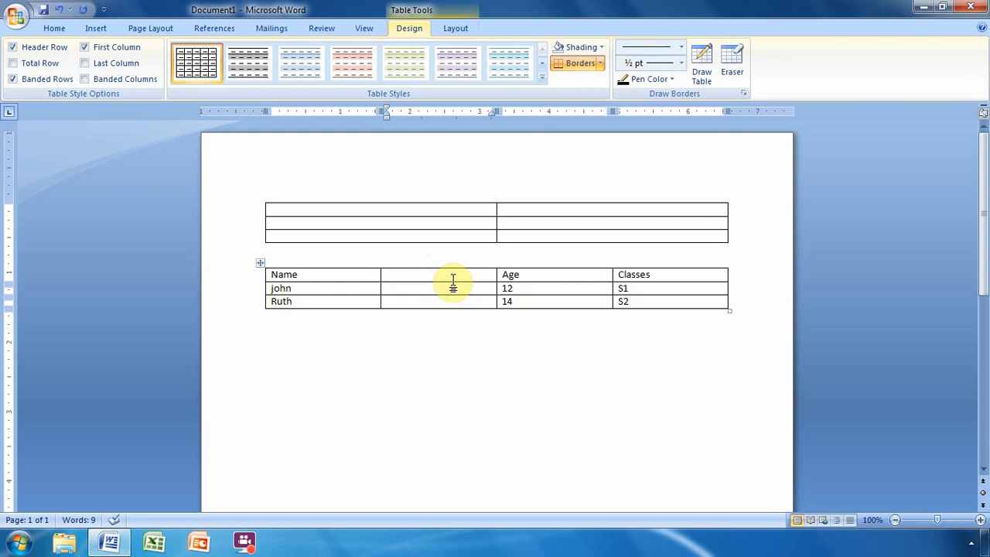
pyautogui.write('add')
pyautogui.write('ress')
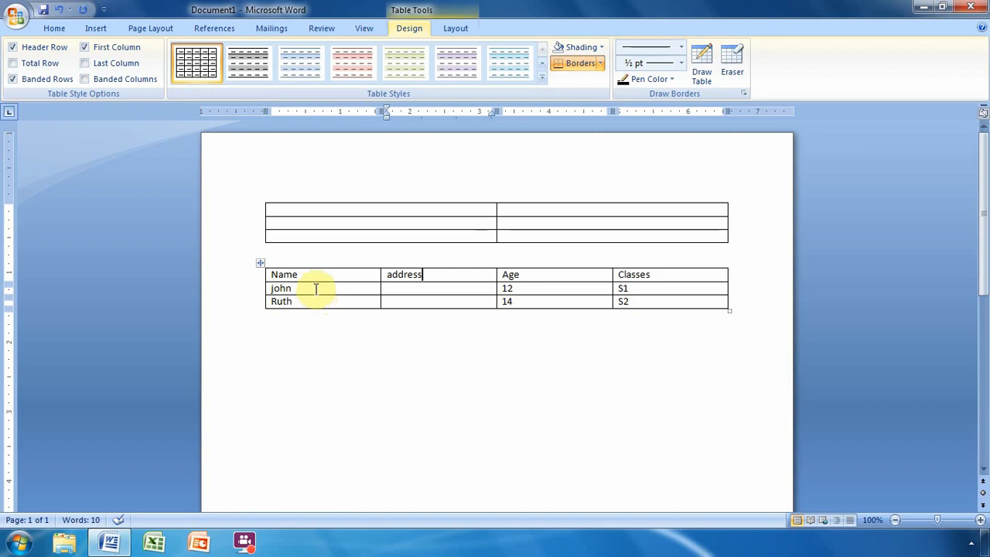
# - Insert a row below the first person's row in the second table and enter another person's first name in its Name column
pyautogui.click(314, 289)
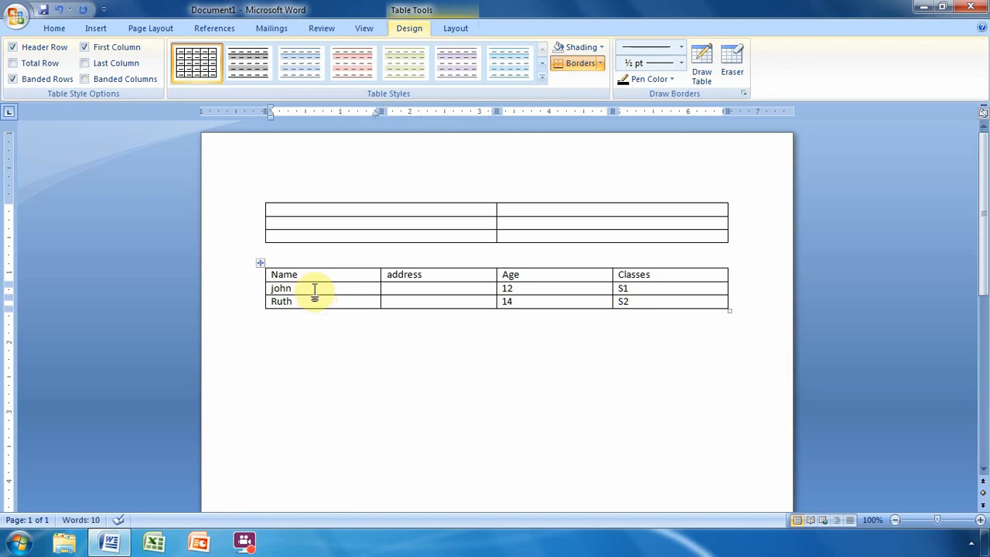
pyautogui.rightClick(314, 290)
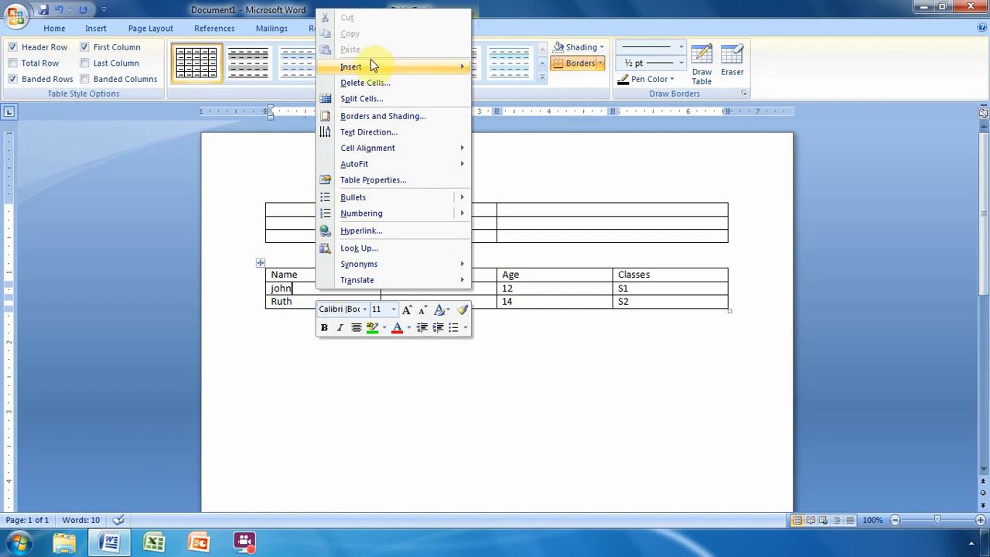
pyautogui.moveTo(372, 66)
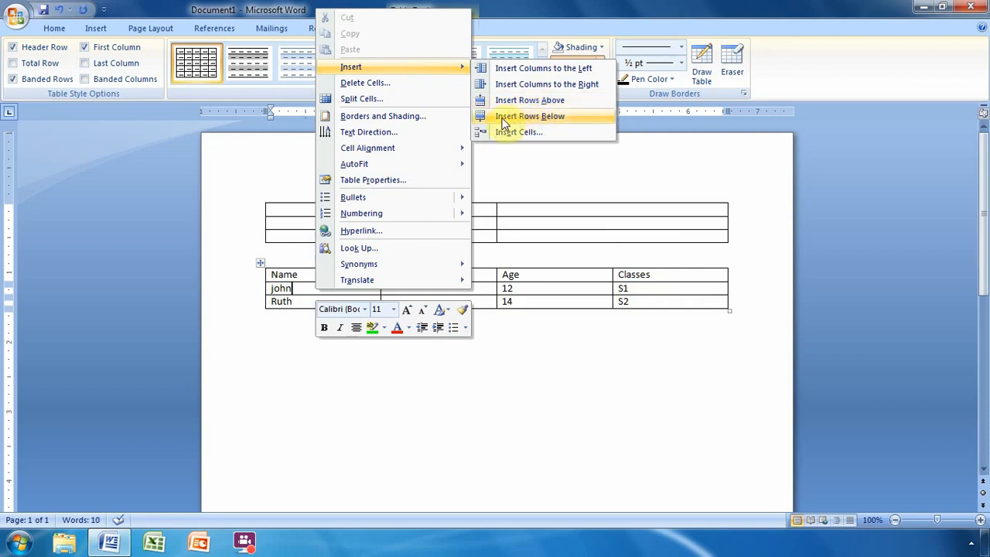
pyautogui.click(557, 117)
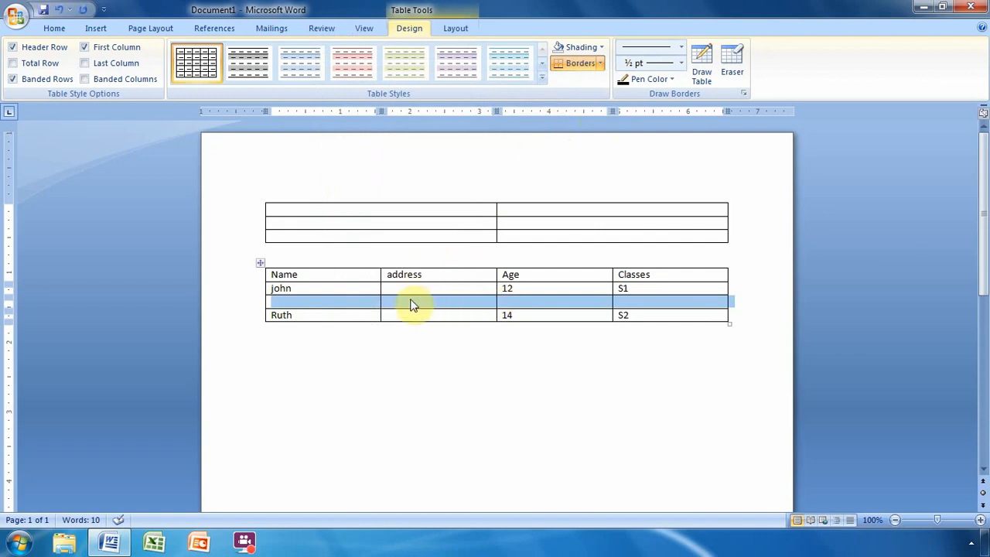
pyautogui.click(290, 302)
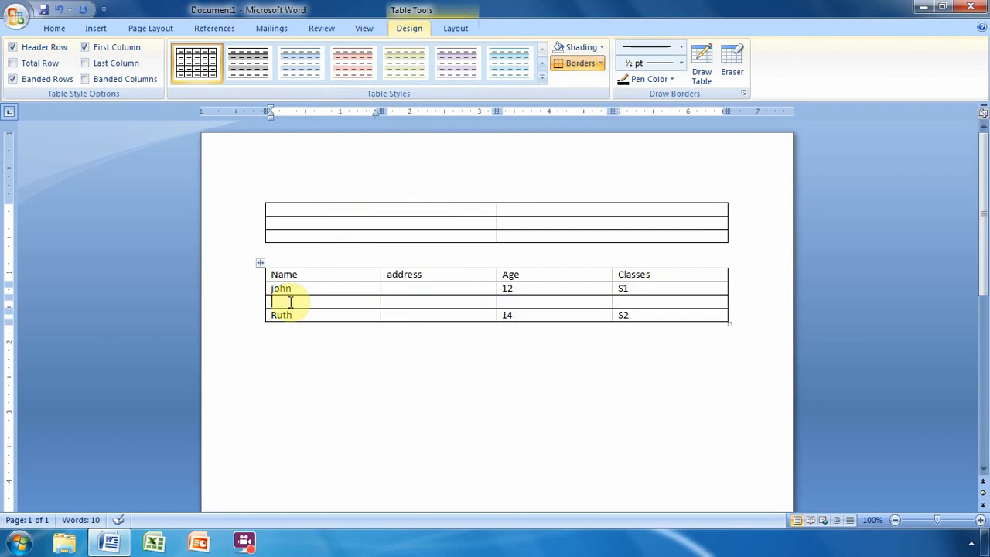
pyautogui.write('peter')
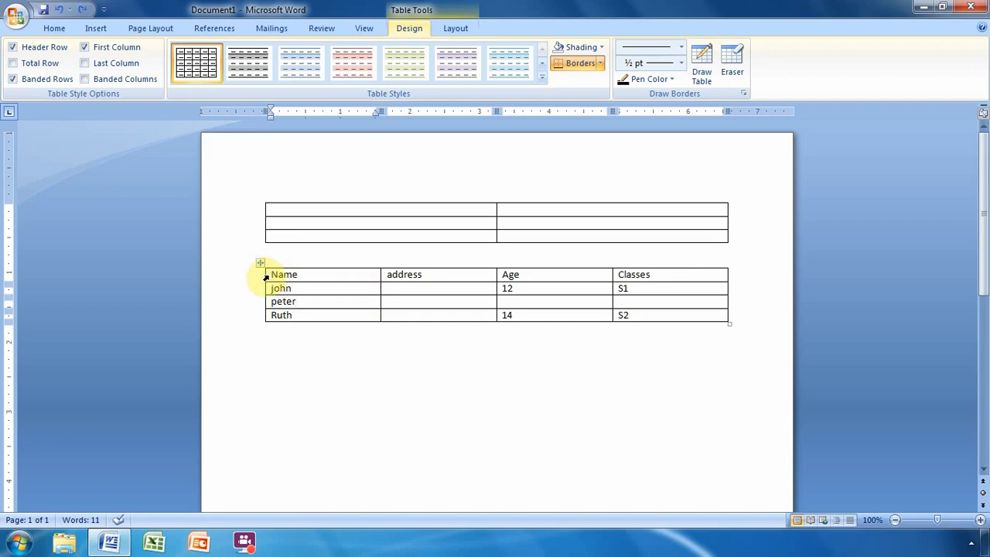
# - Insert a row above the second table's header row and enter "Student details" in its first cell
pyautogui.click(319, 275)
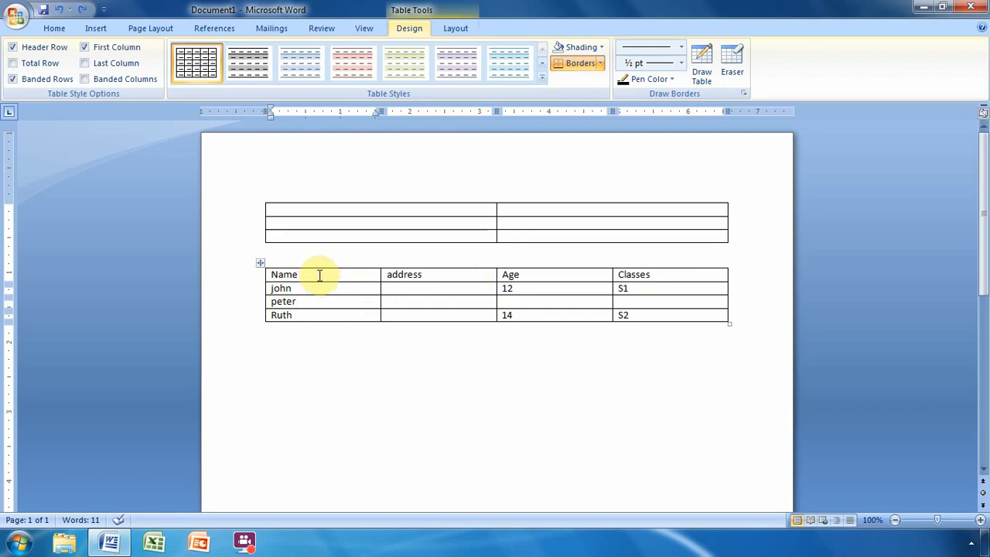
pyautogui.rightClick(319, 276)
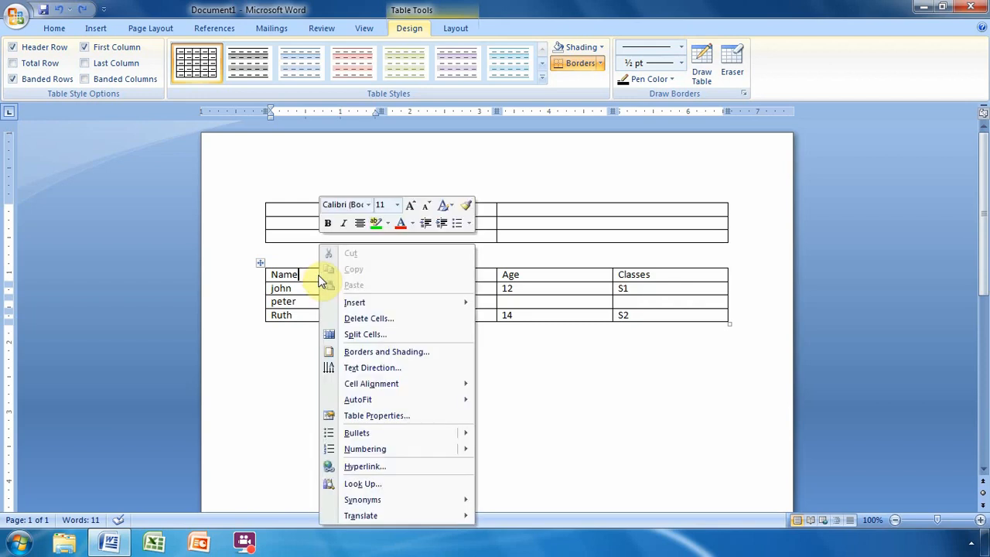
pyautogui.click(412, 305)
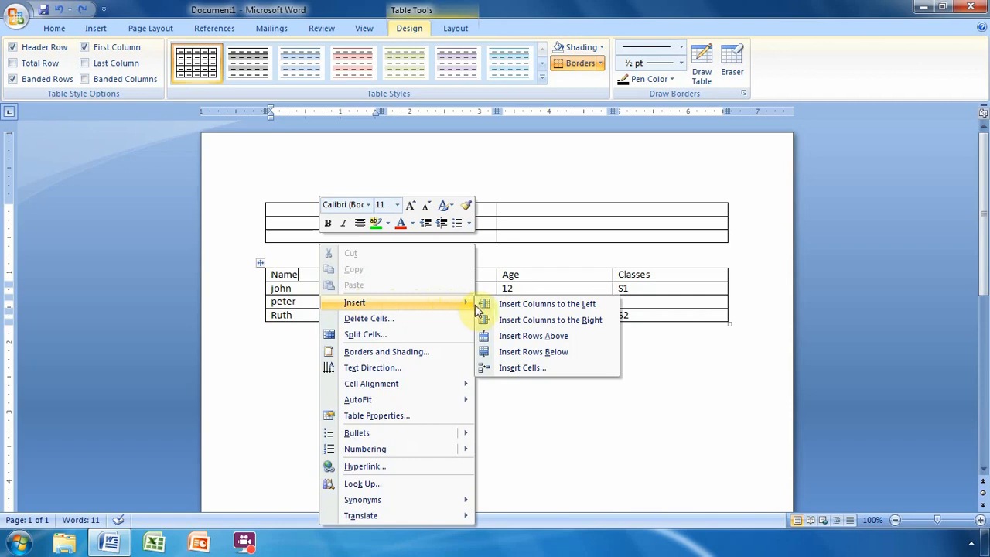
pyautogui.click(551, 336)
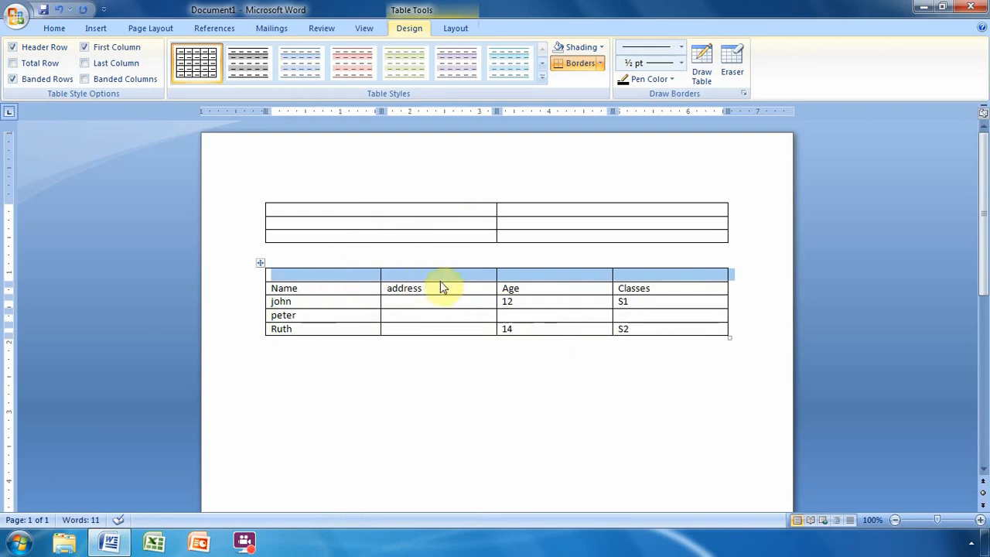
pyautogui.click(318, 276)
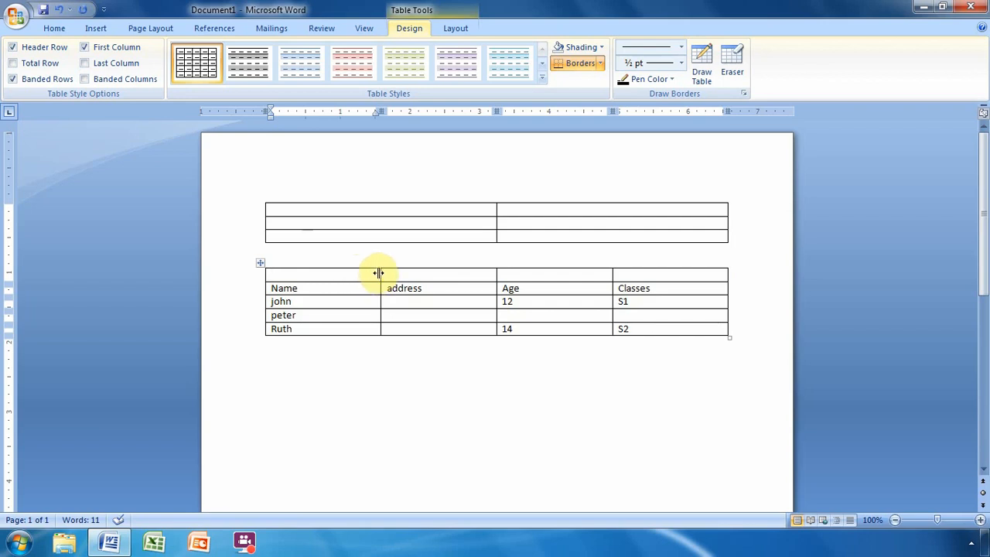
pyautogui.write('st')
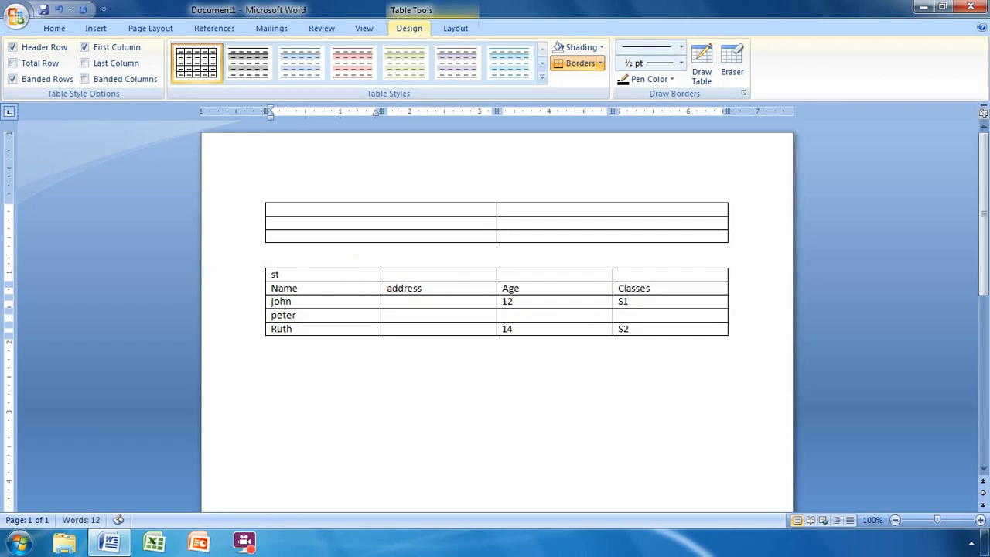
pyautogui.write('udent details')
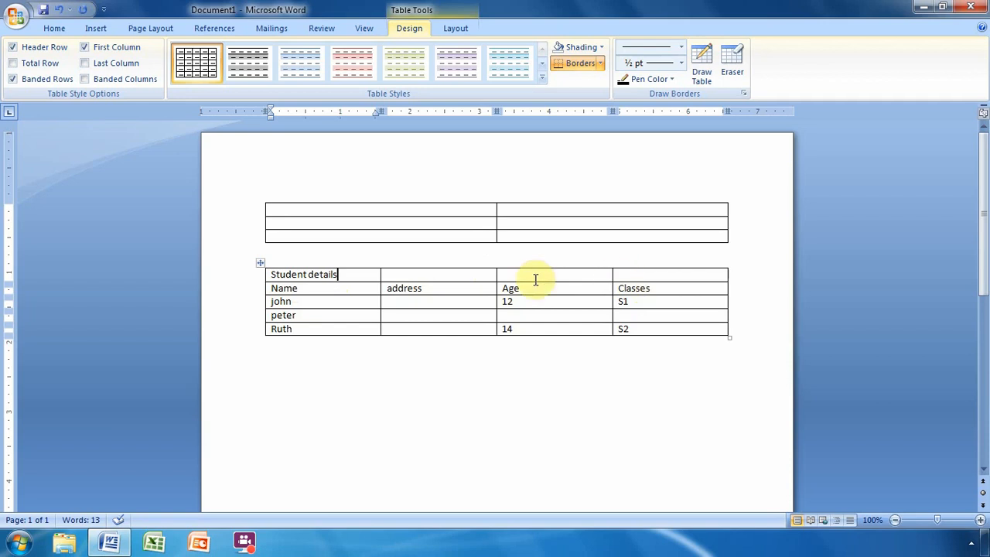
# - Merge all cells of the "Student details" row into one cell
pyautogui.click(271, 275)
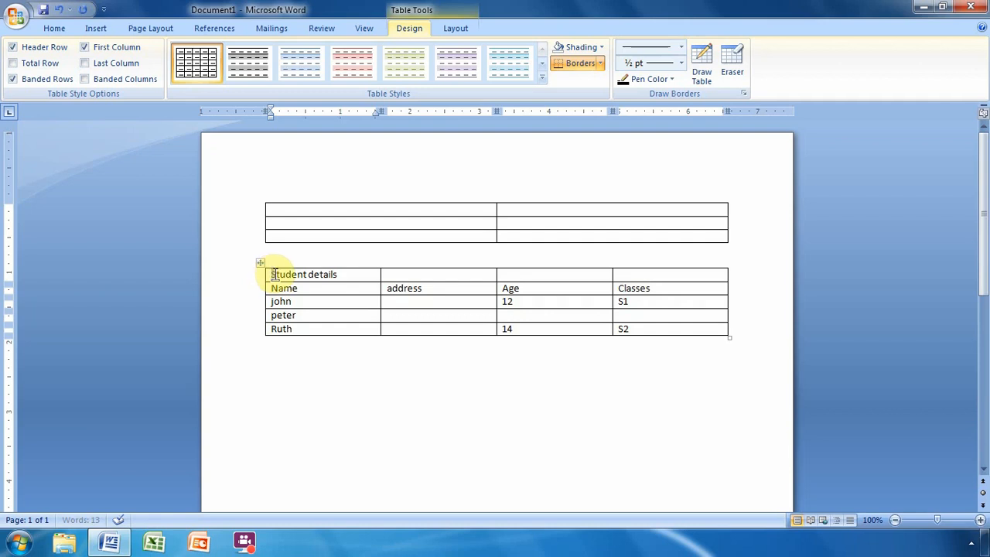
pyautogui.moveTo(276, 274); pyautogui.dragTo(615, 277)
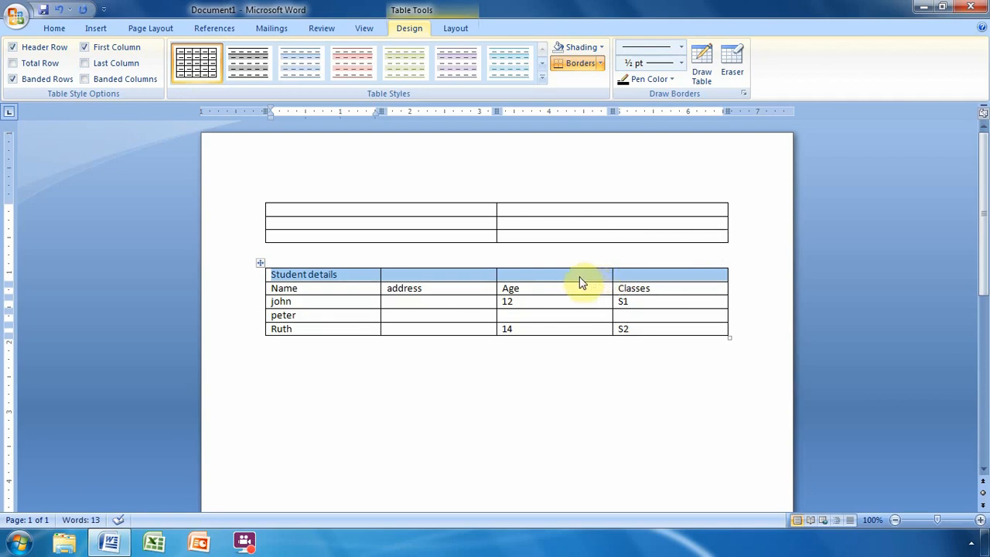
pyautogui.rightClick(582, 281)
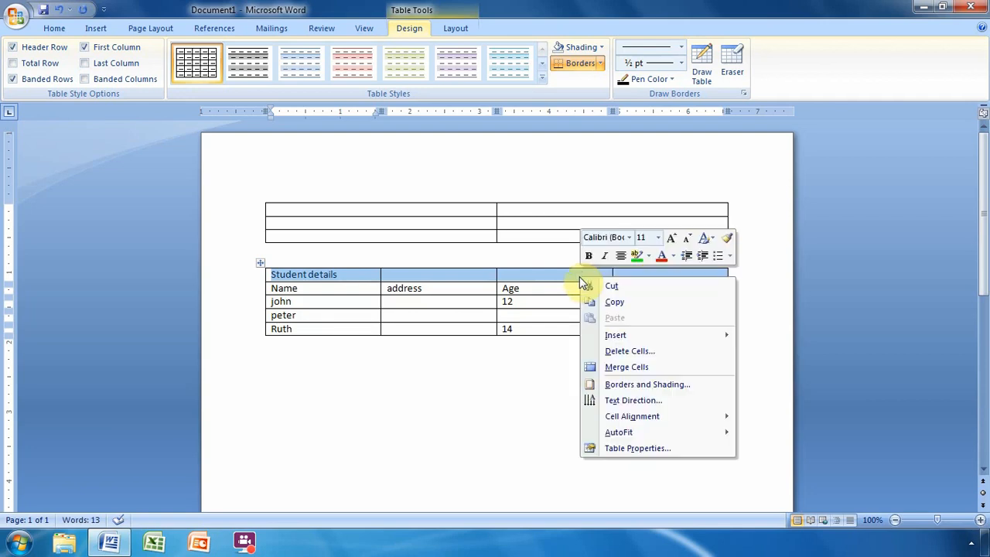
pyautogui.click(659, 368)
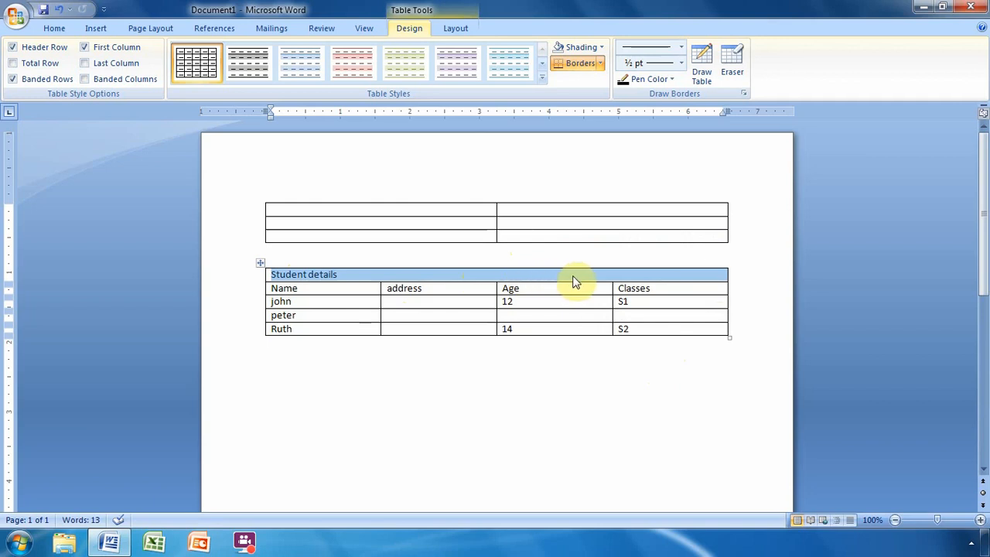
# - Centre the "Student details" title horizontally and vertically in its merged cell
pyautogui.click(425, 277)
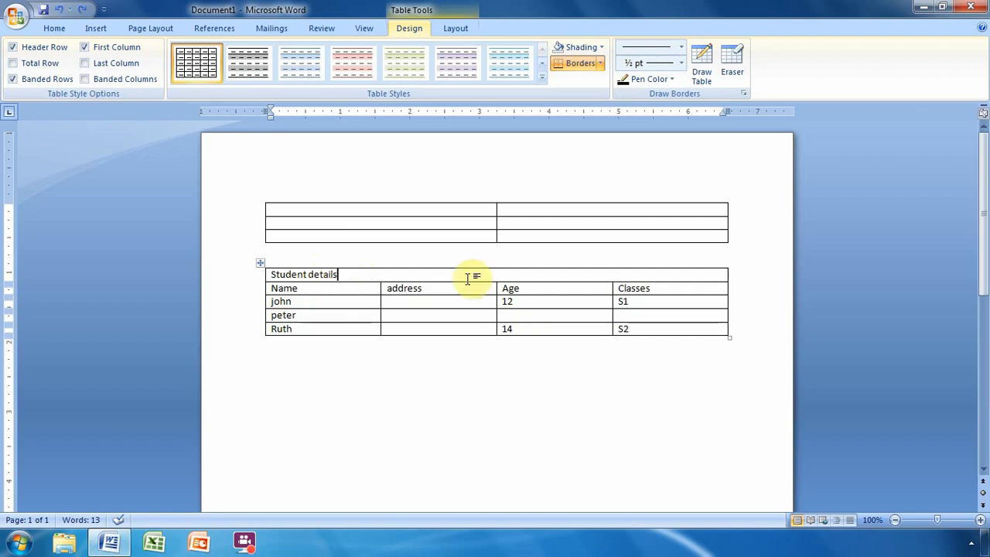
pyautogui.click(456, 29)
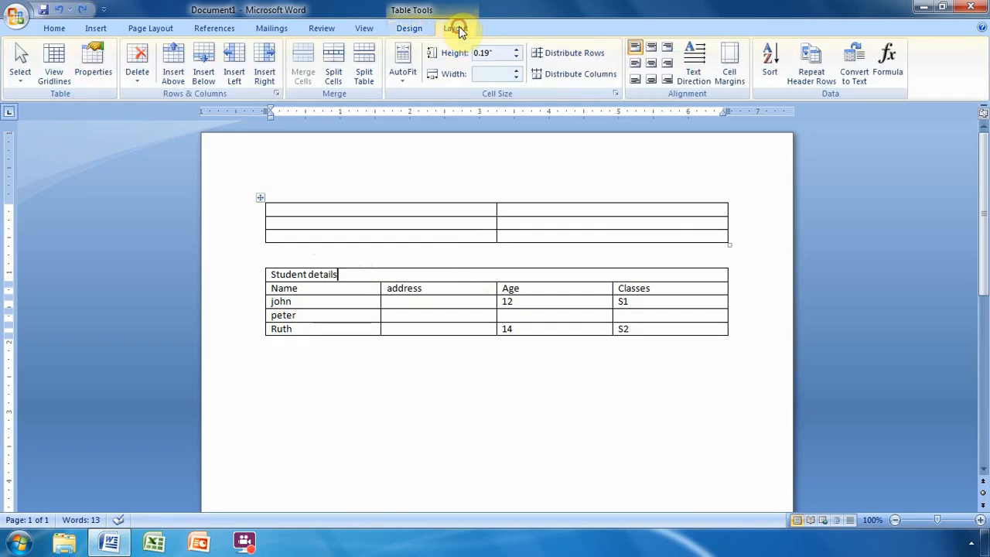
pyautogui.click(654, 65)
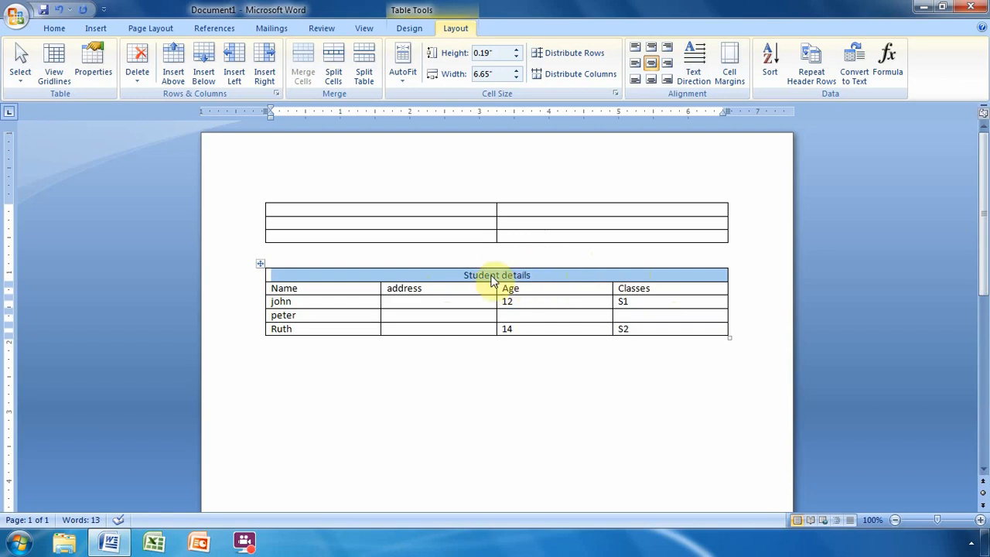
pyautogui.click(550, 275)
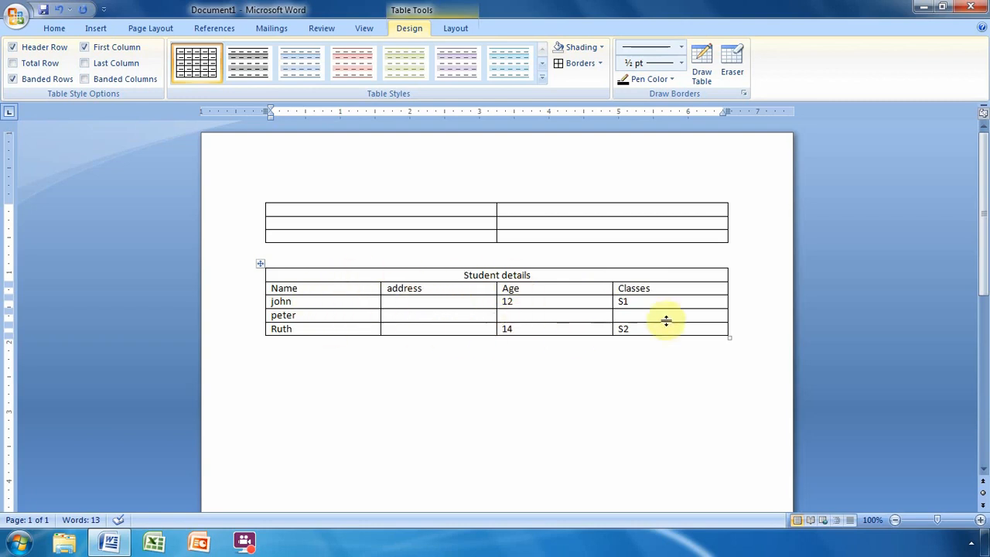
# - Remove all borders from the entire second table
pyautogui.click(260, 264)
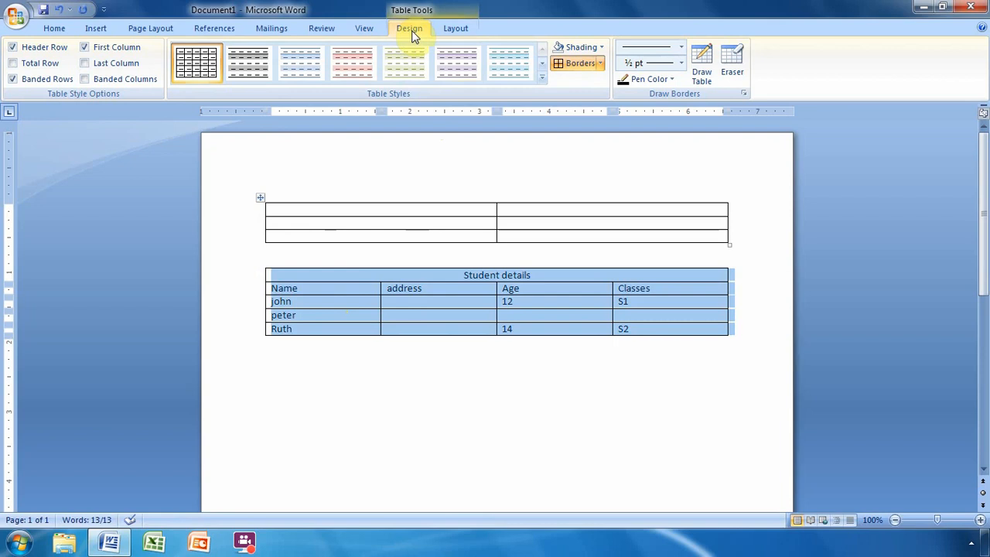
pyautogui.click(603, 62)
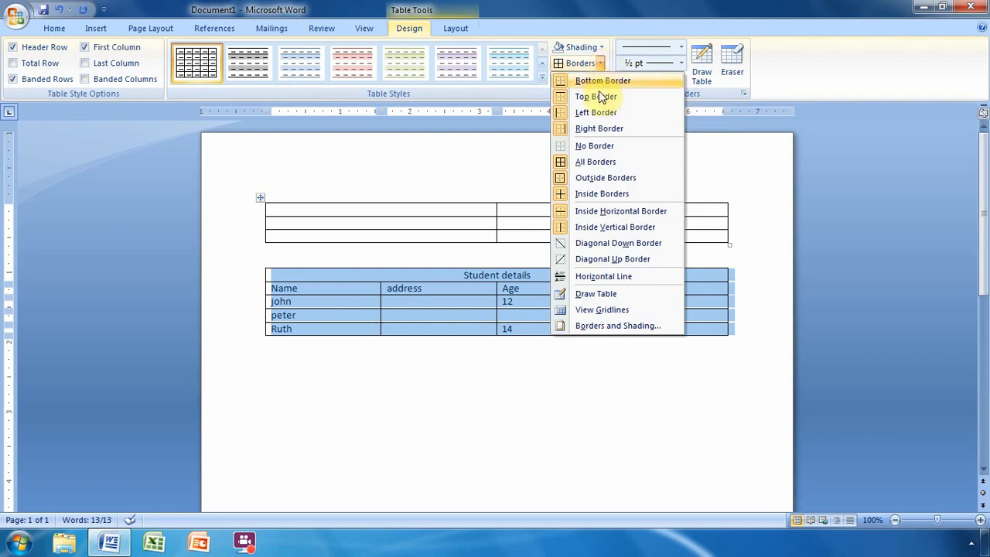
pyautogui.click(596, 149)
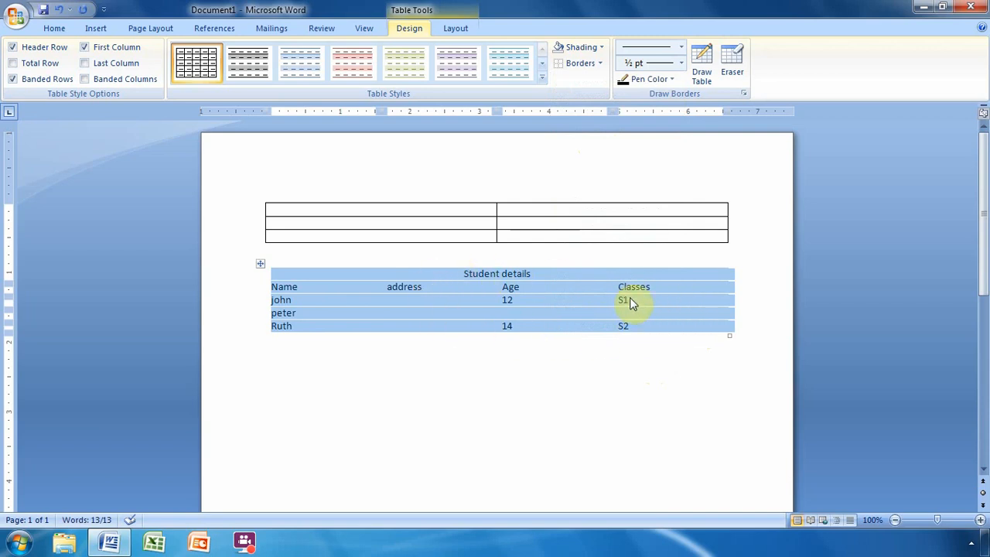
pyautogui.click(595, 363)
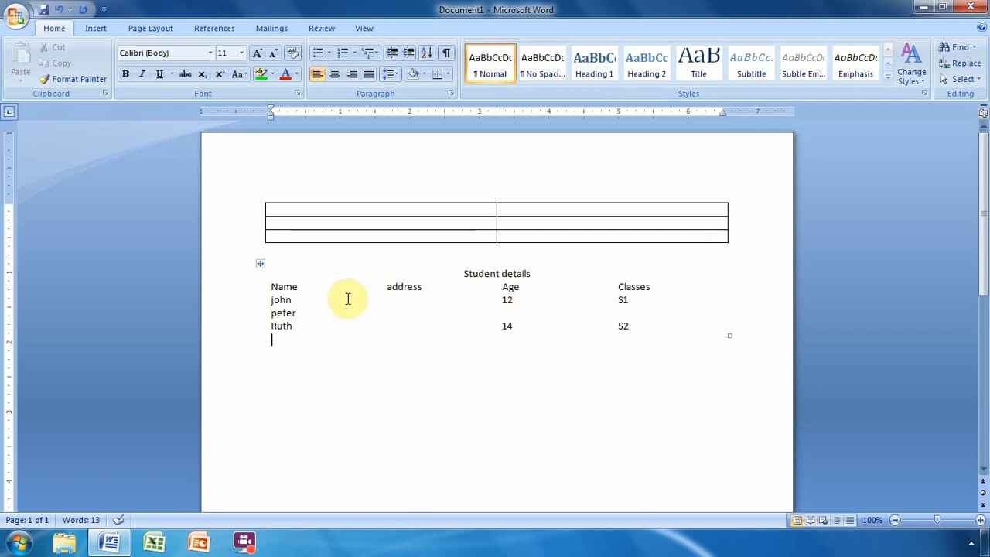
# - Apply all borders to the entire second table
pyautogui.click(258, 265)
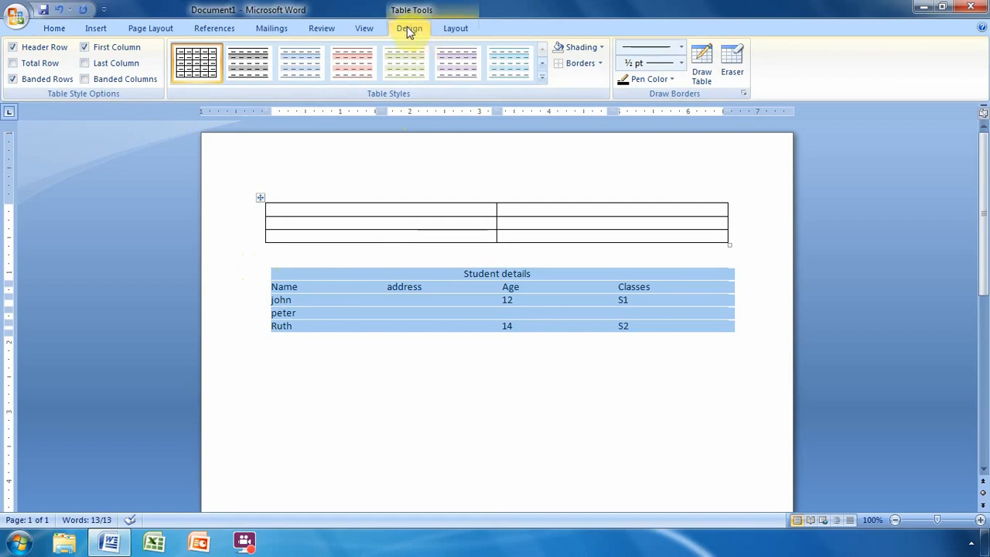
pyautogui.click(600, 63)
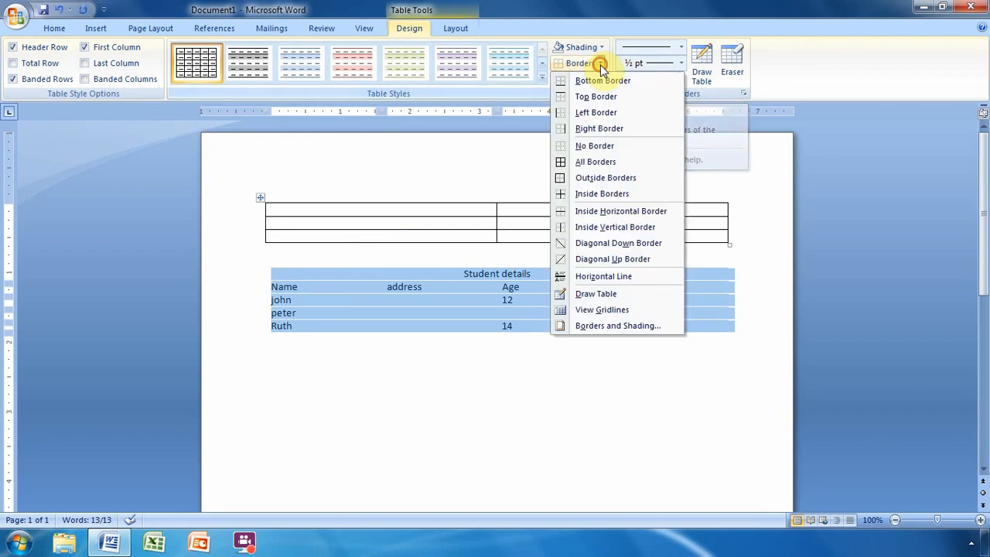
pyautogui.click(612, 163)
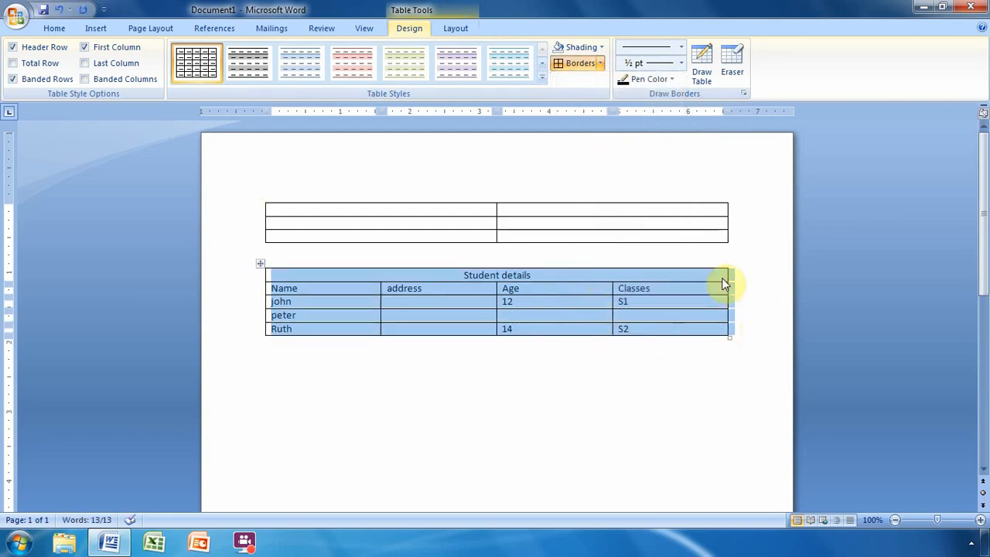
pyautogui.click(556, 336)
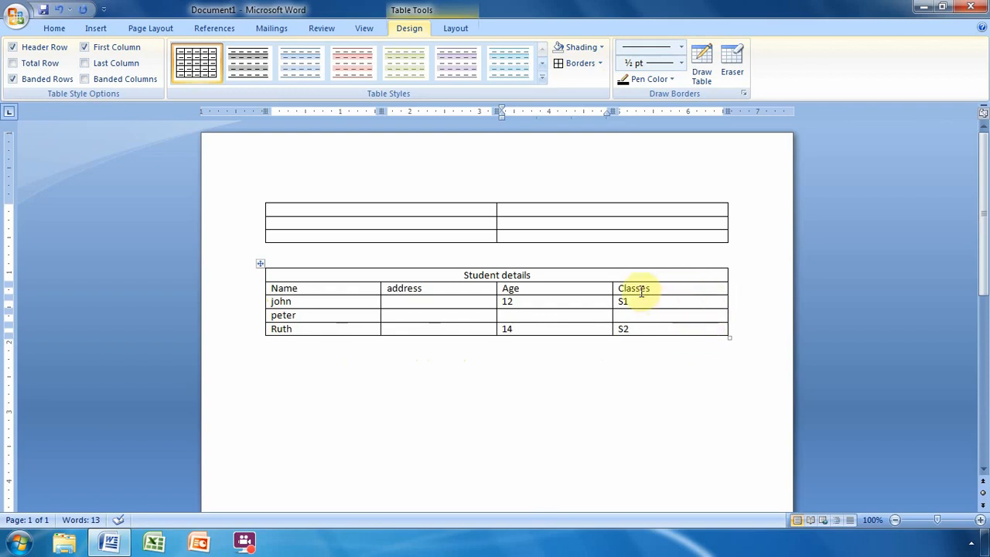
# - Shade the merged "Student details" title row with the standard light green colour
pyautogui.click(474, 275)
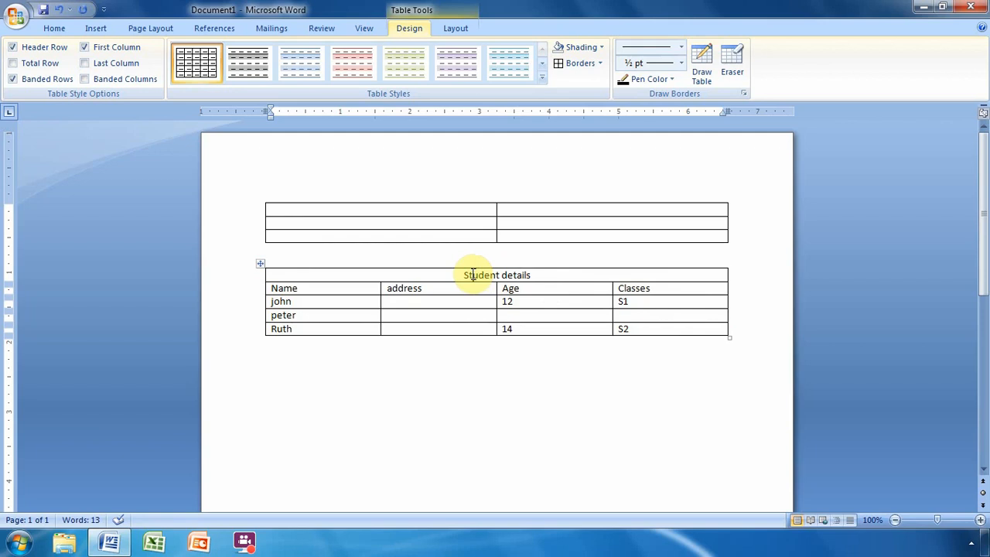
pyautogui.click(532, 177)
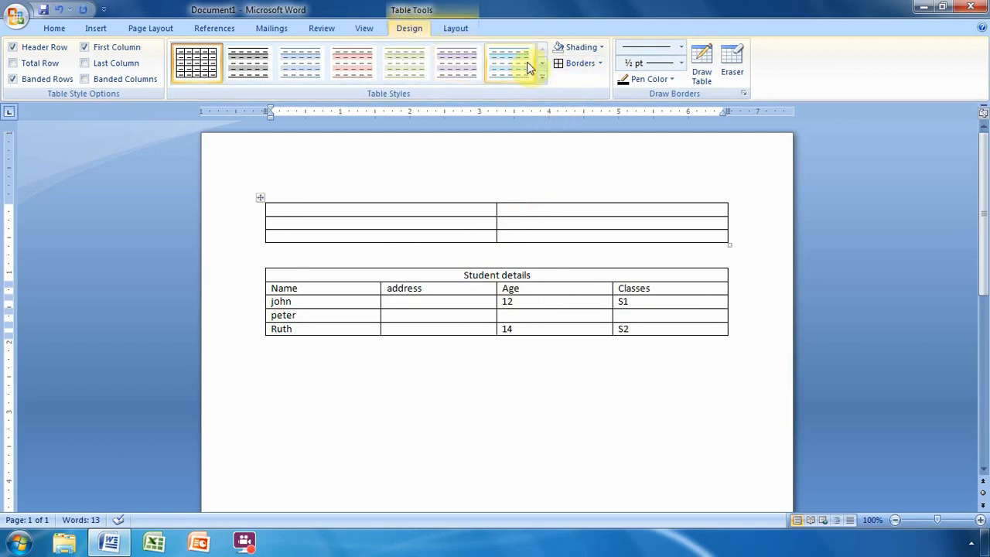
pyautogui.click(599, 47)
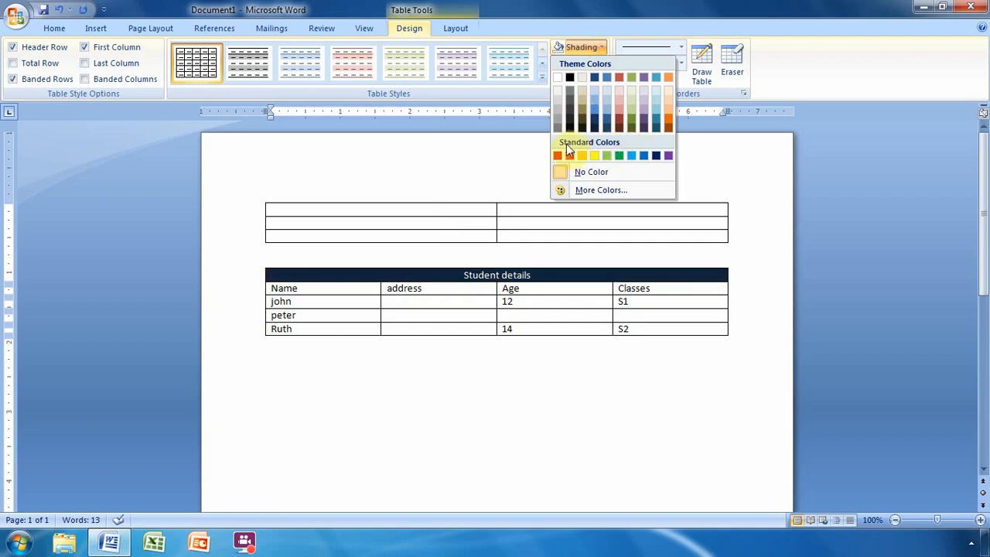
pyautogui.click(609, 156)
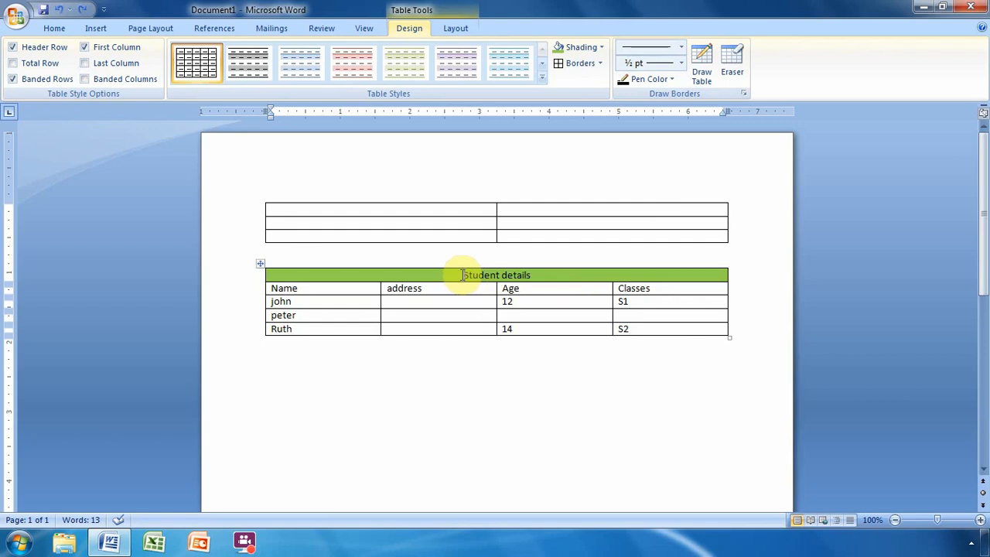
# - Make the "Student details" title text bold
pyautogui.moveTo(462, 276); pyautogui.dragTo(520, 279)
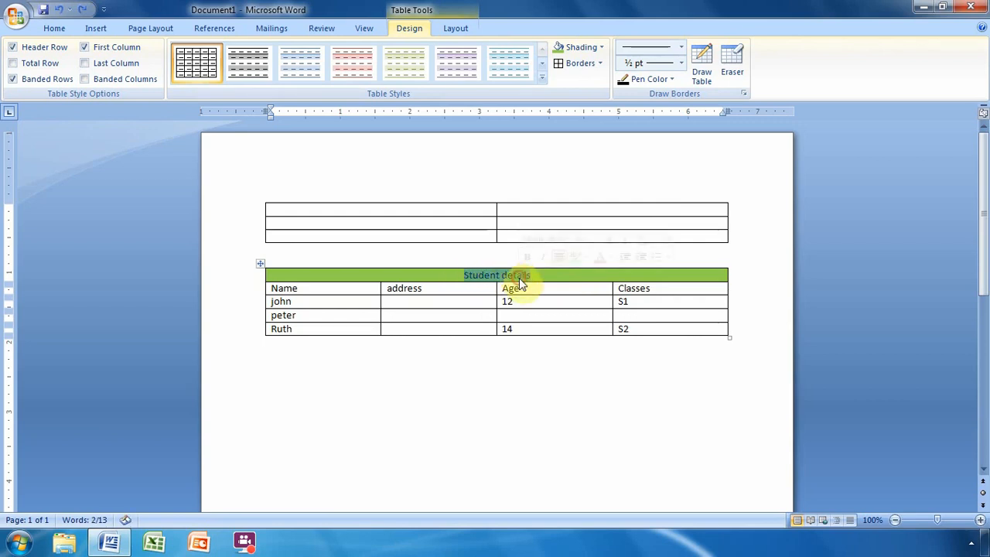
pyautogui.click(55, 29)
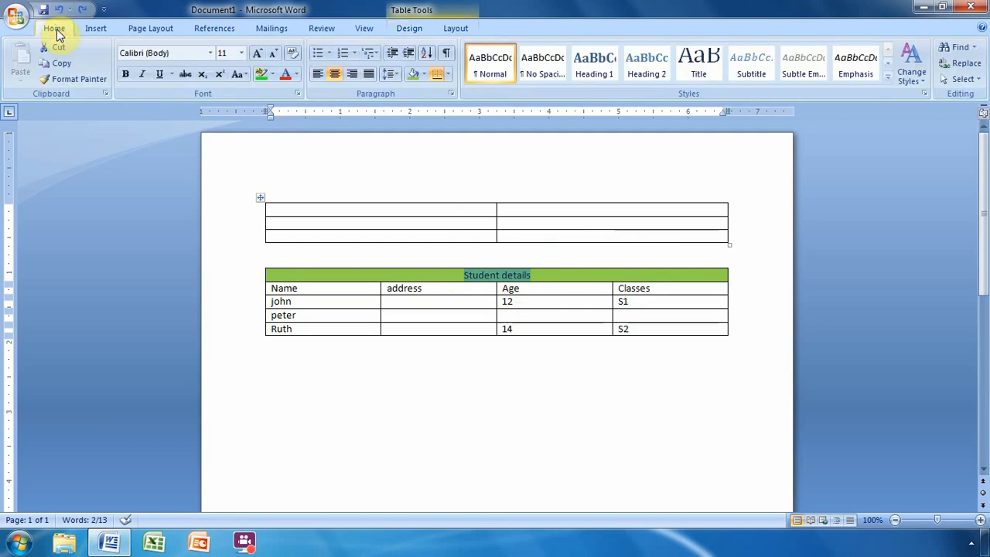
pyautogui.click(125, 74)
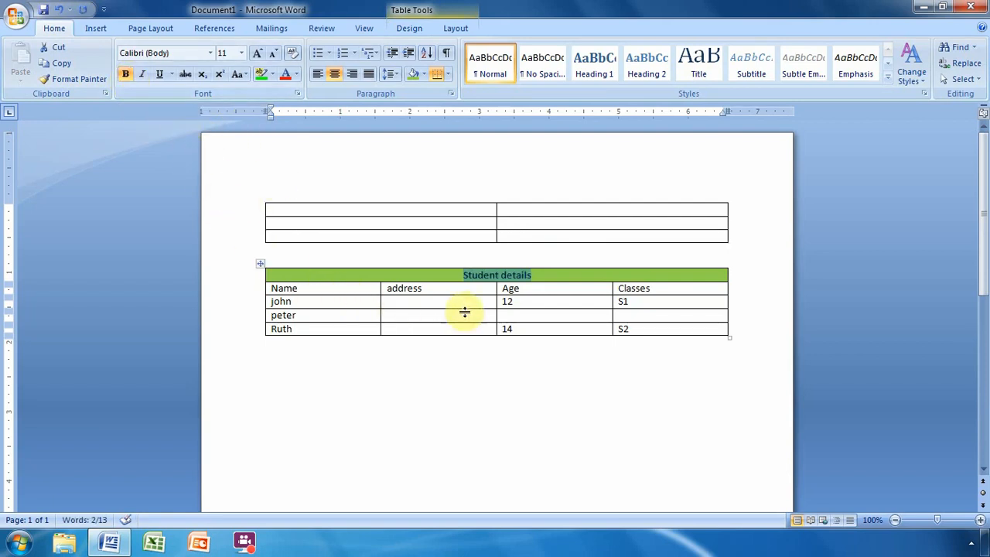
# - Apply the purple banded table style with light shading to the whole student details table
pyautogui.click(540, 279)
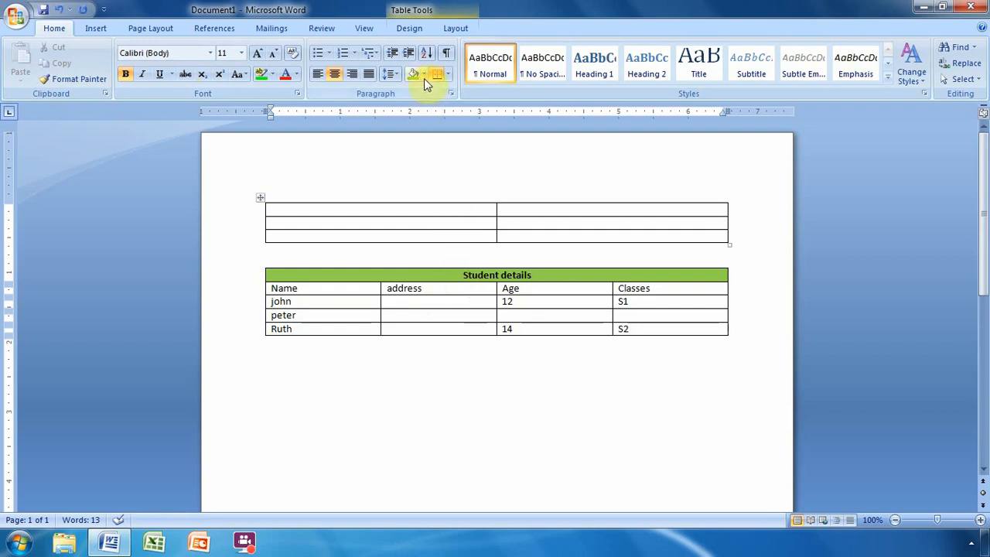
pyautogui.click(410, 30)
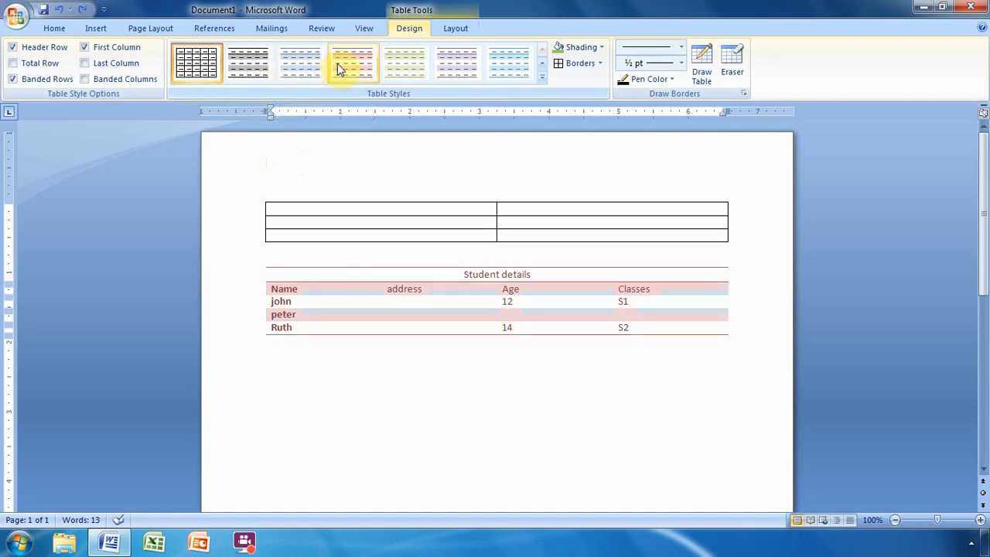
pyautogui.click(457, 65)
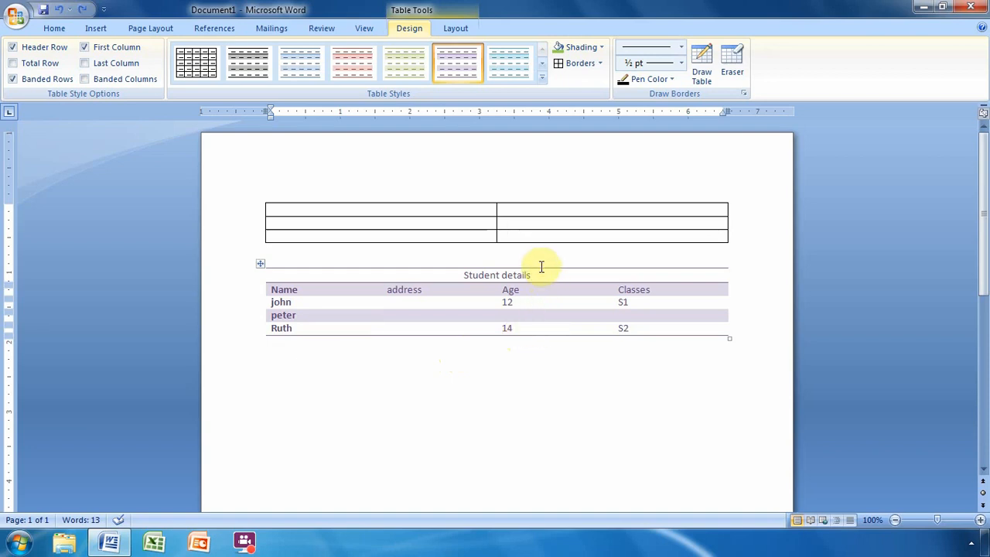
# - Try a 2 ¼ pt pen line along the top border of the student details table, undo it and leave drawing mode
pyautogui.click(683, 61)
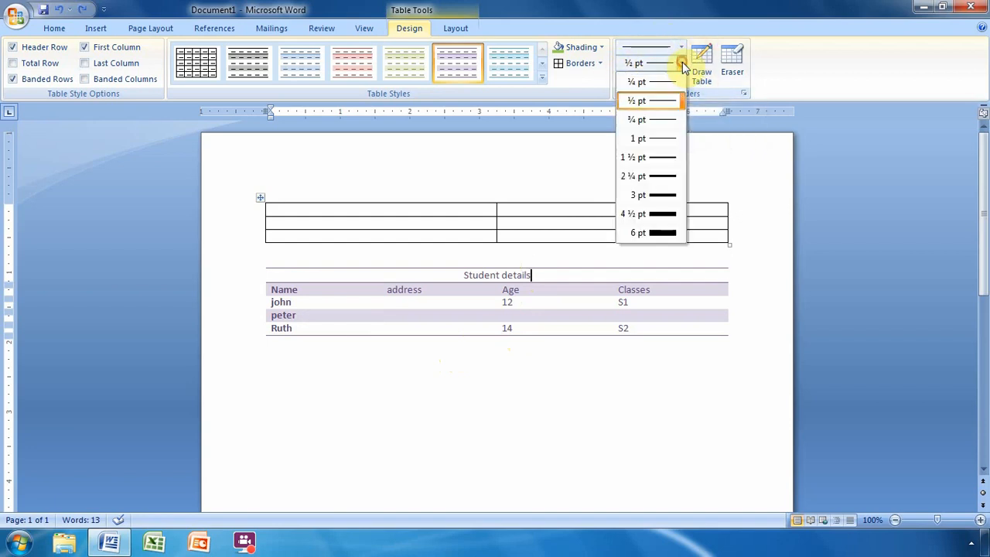
pyautogui.click(651, 176)
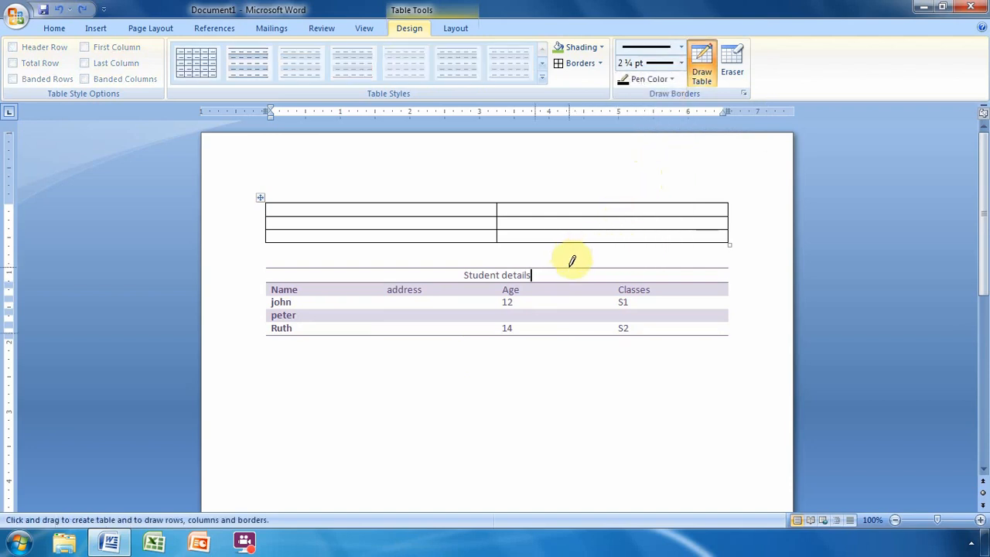
pyautogui.click(570, 267)
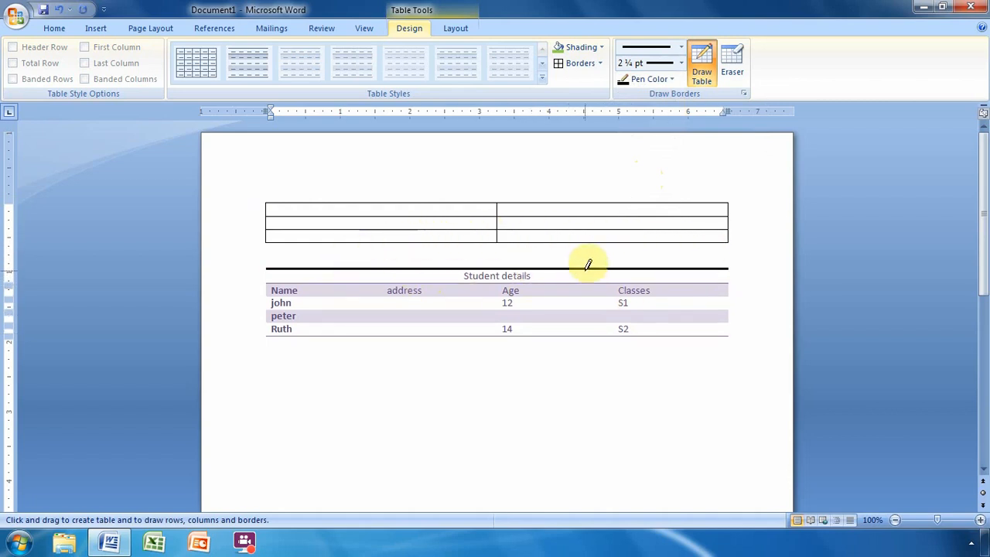
pyautogui.click(57, 10)
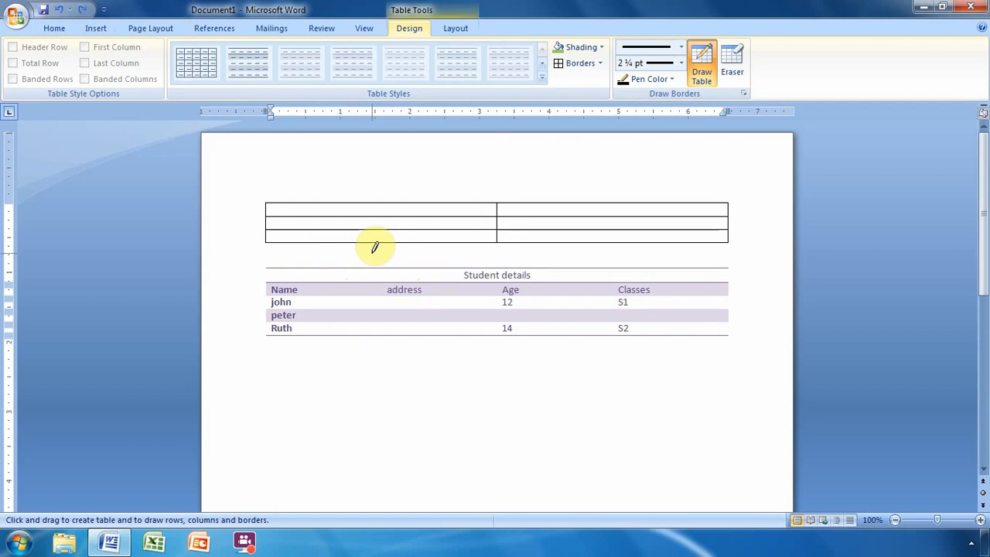
pyautogui.press('Escape')
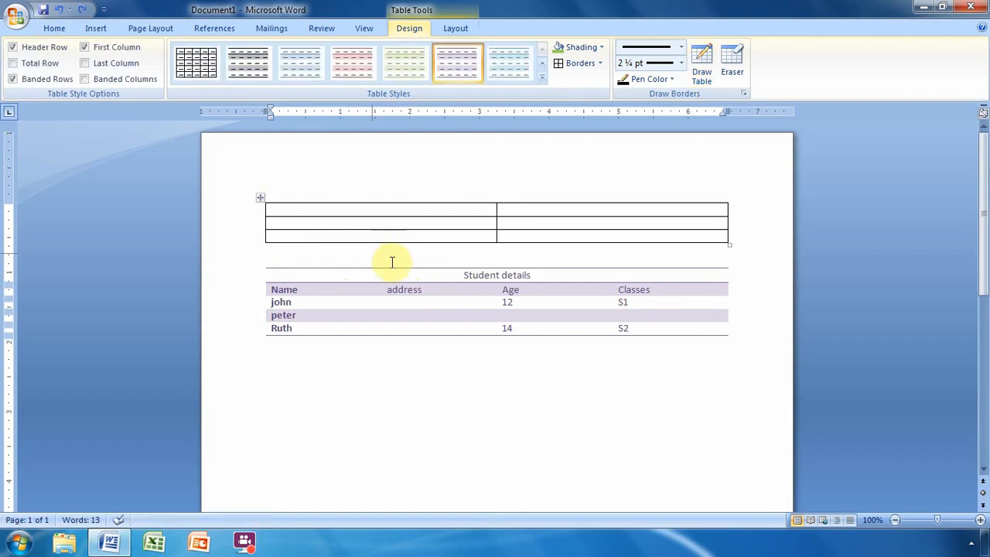